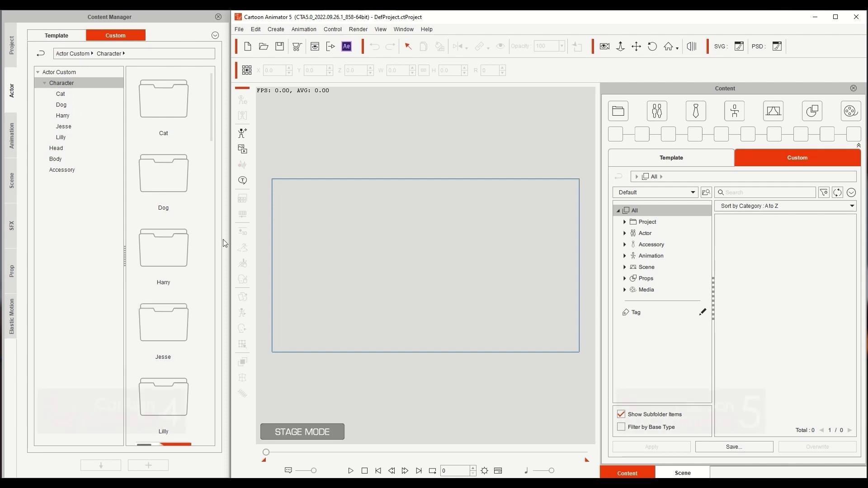
{"action": "mouse_move", "coordinate": [211, 126]}
{"action": "left_mouse_down"}
{"action": "mouse_move", "coordinate": [202, 325]}
{"action": "mouse_move", "coordinate": [208, 120]}
{"action": "left_mouse_up"}
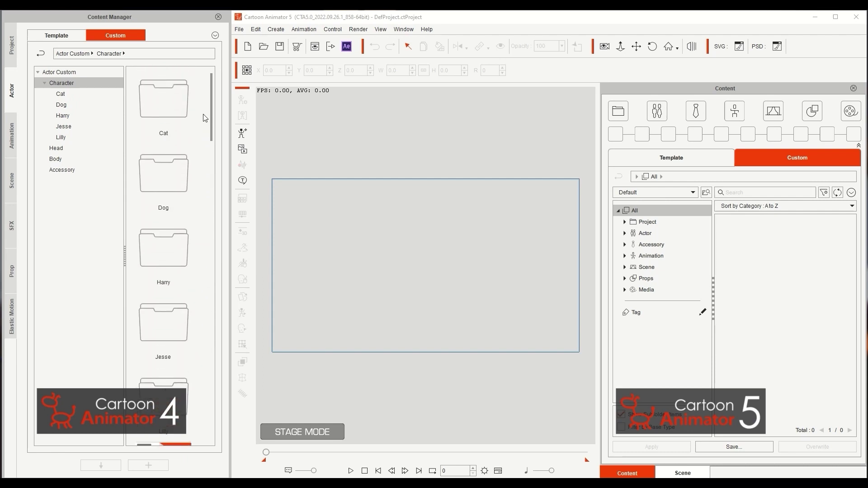
{"action": "double_click", "coordinate": [170, 116]}
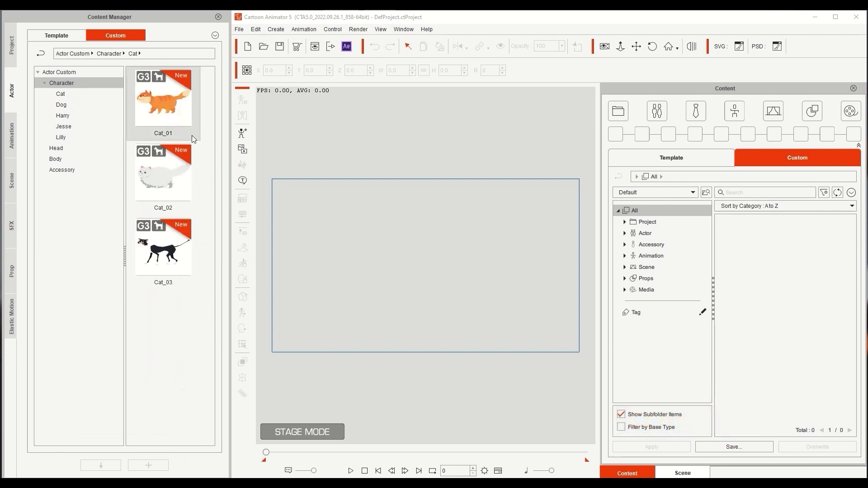
{"action": "left_click", "coordinate": [62, 107]}
{"action": "left_click", "coordinate": [63, 116]}
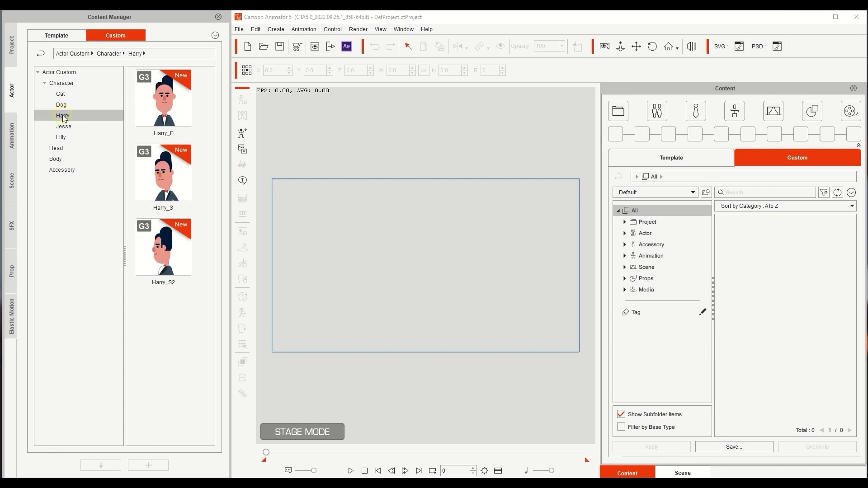
{"action": "left_click", "coordinate": [68, 127]}
{"action": "left_click", "coordinate": [73, 136]}
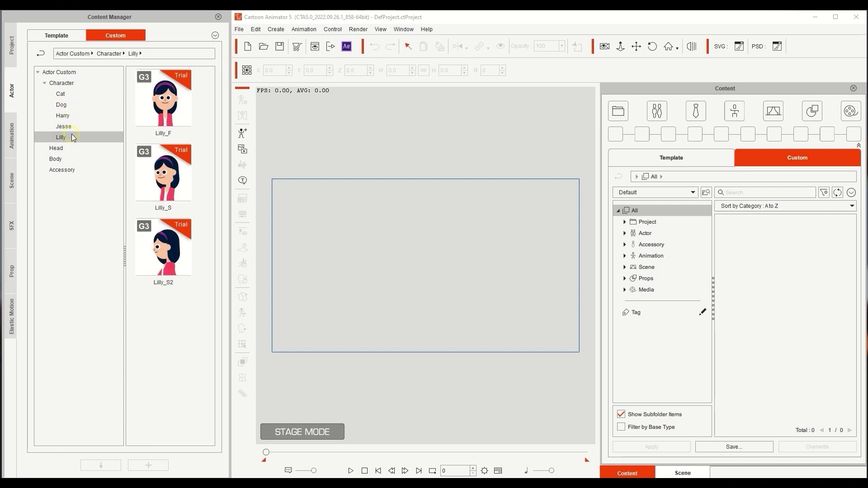
{"action": "left_click", "coordinate": [80, 170]}
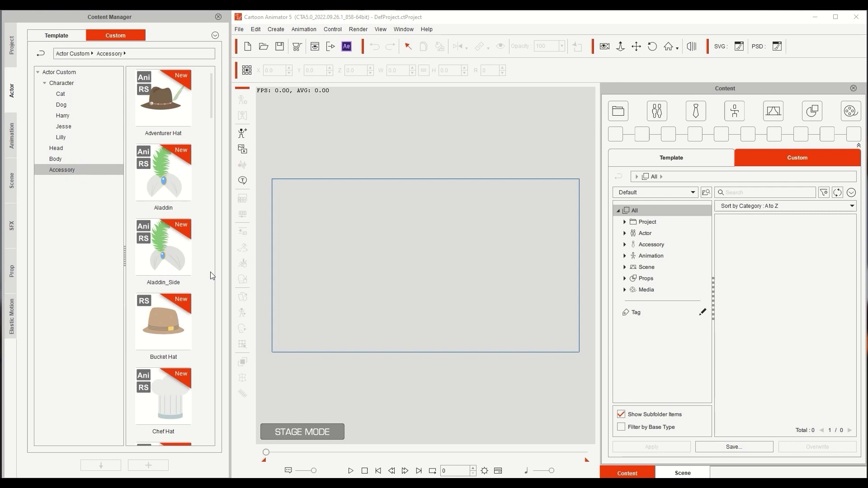
{"action": "left_click", "coordinate": [11, 141]}
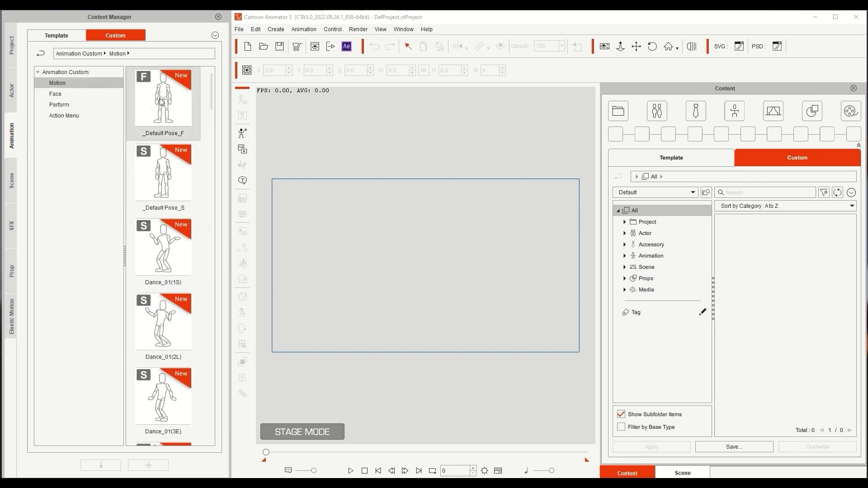
{"action": "left_click", "coordinate": [12, 95]}
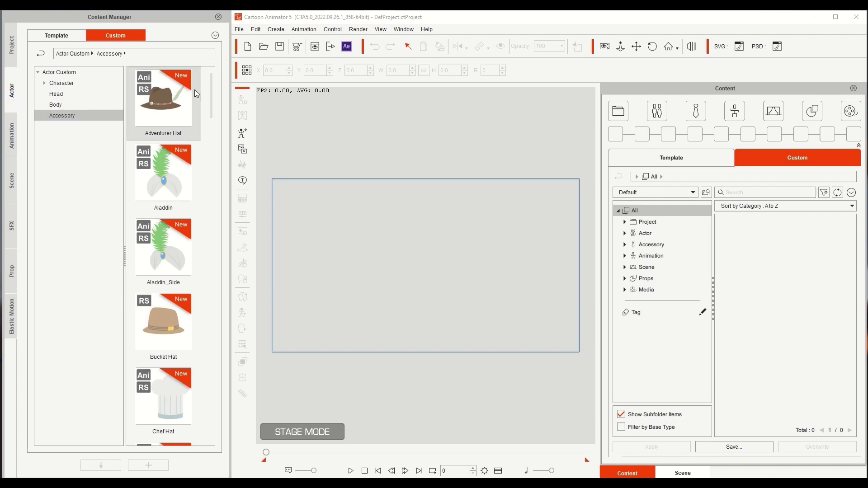
{"action": "left_click", "coordinate": [54, 84]}
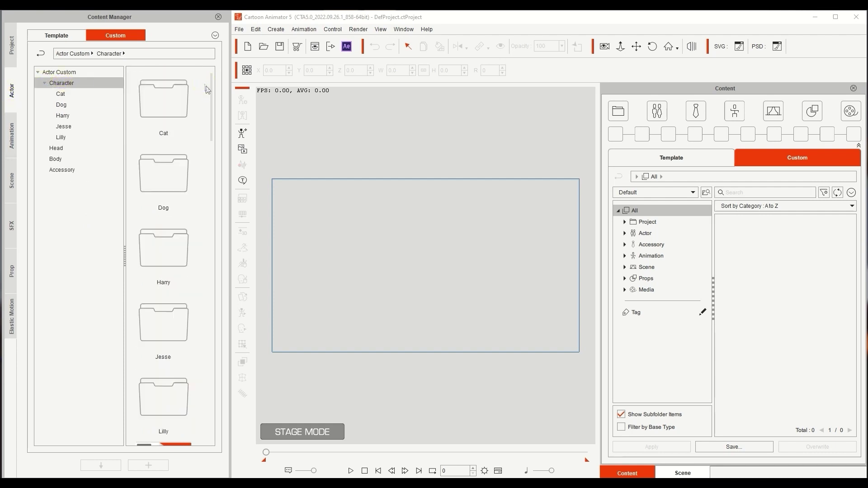
- Import 36 custom characters into the Custom library and show the Cat, Dog, Harry, Jesse and Lilly folders in Actor > Human
{"action": "left_click_drag", "start_coordinate": [212, 105], "coordinate": [213, 416]}
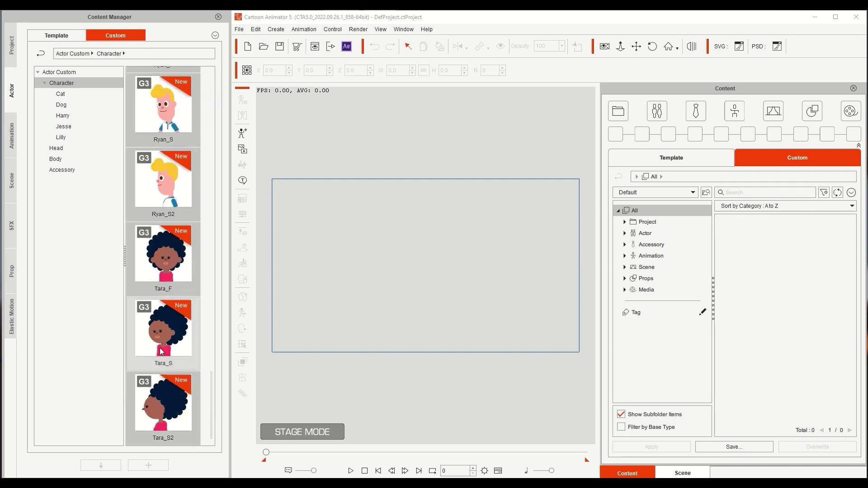
{"action": "left_click_drag", "start_coordinate": [162, 352], "coordinate": [743, 231]}
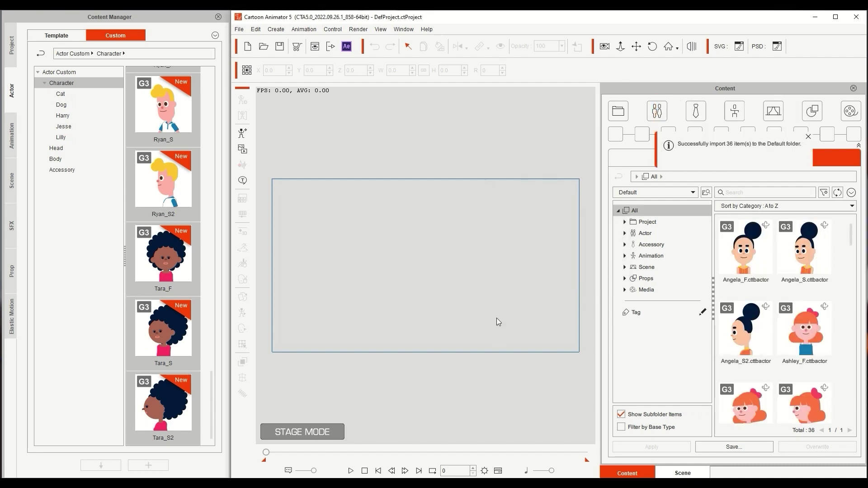
{"action": "mouse_move", "coordinate": [850, 234]}
{"action": "left_mouse_down"}
{"action": "mouse_move", "coordinate": [850, 409]}
{"action": "mouse_move", "coordinate": [850, 235]}
{"action": "left_mouse_up"}
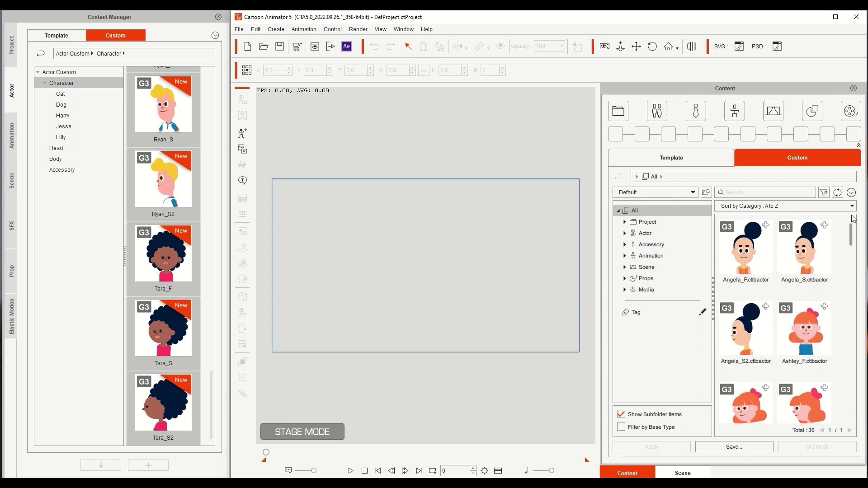
{"action": "left_click", "coordinate": [644, 232]}
{"action": "left_click", "coordinate": [655, 245]}
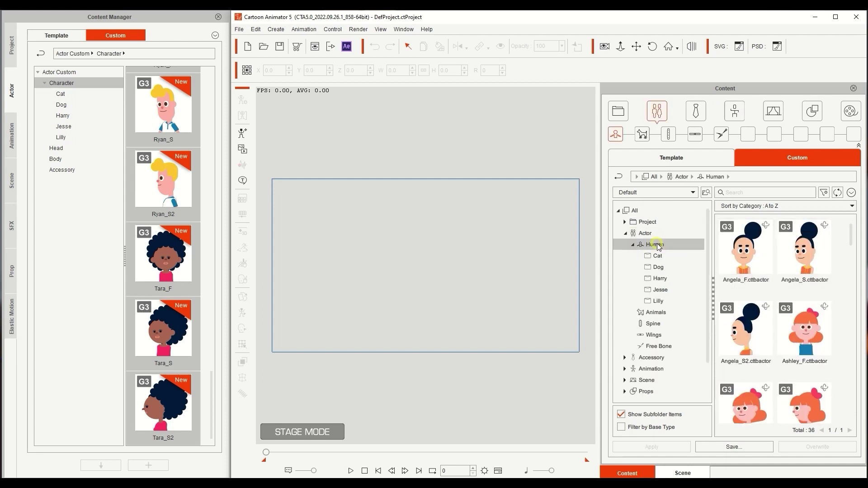
- Turn off Show Subfolder Items and browse the Cat, Dog, Harry, Jesse and Lilly folders under Human
{"action": "left_click", "coordinate": [622, 414]}
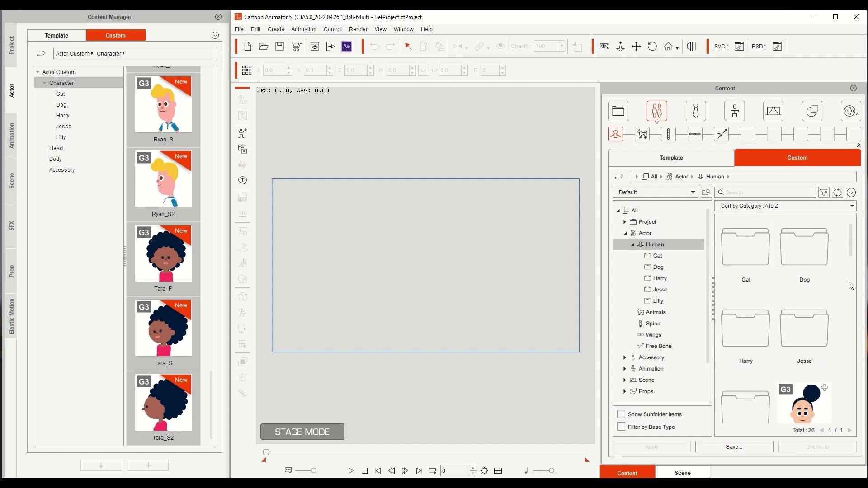
{"action": "scroll", "coordinate": [851, 285], "scroll_direction": "down", "scroll_amount": 4}
{"action": "scroll", "coordinate": [851, 285], "scroll_direction": "up", "scroll_amount": 4}
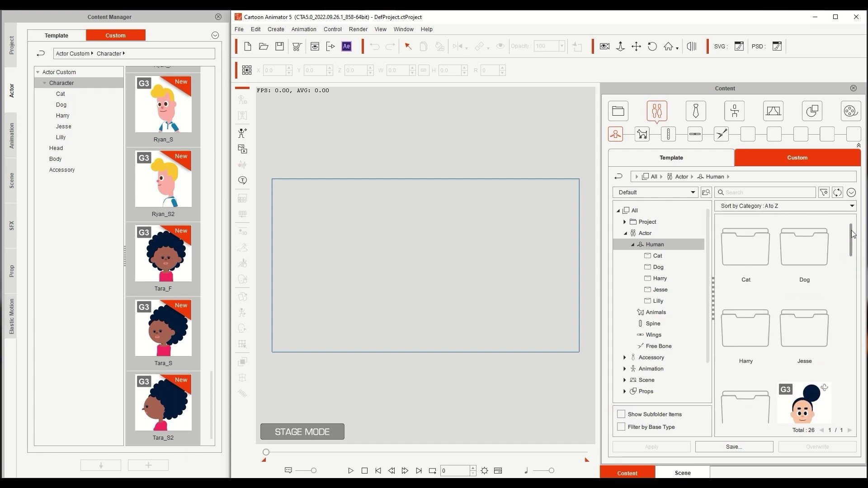
{"action": "double_click", "coordinate": [771, 277]}
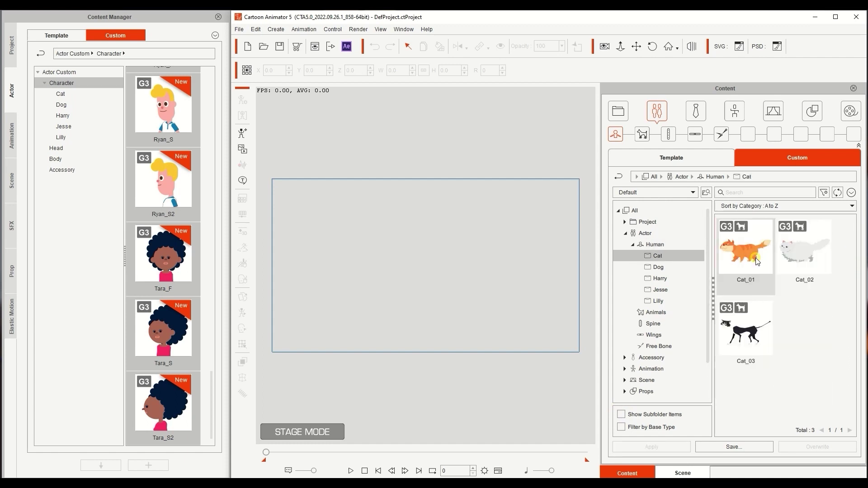
{"action": "left_click", "coordinate": [685, 268]}
{"action": "left_click", "coordinate": [661, 279]}
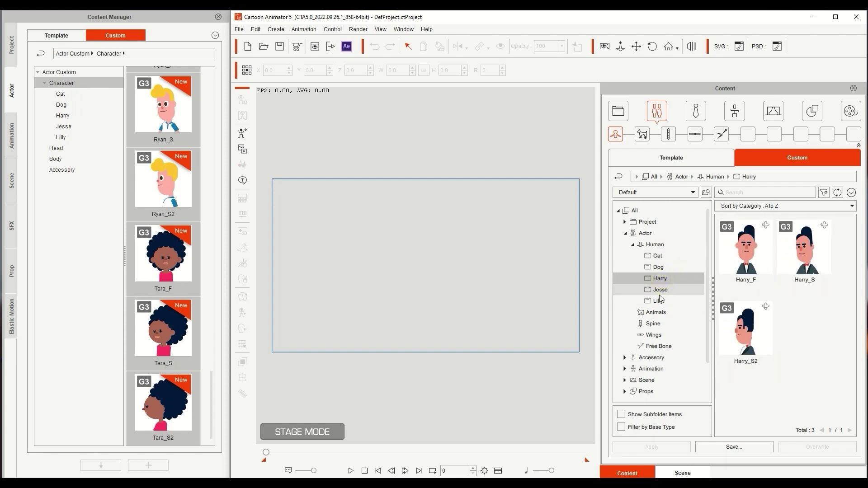
{"action": "left_click", "coordinate": [659, 292]}
{"action": "left_click", "coordinate": [658, 301]}
{"action": "left_click", "coordinate": [659, 245]}
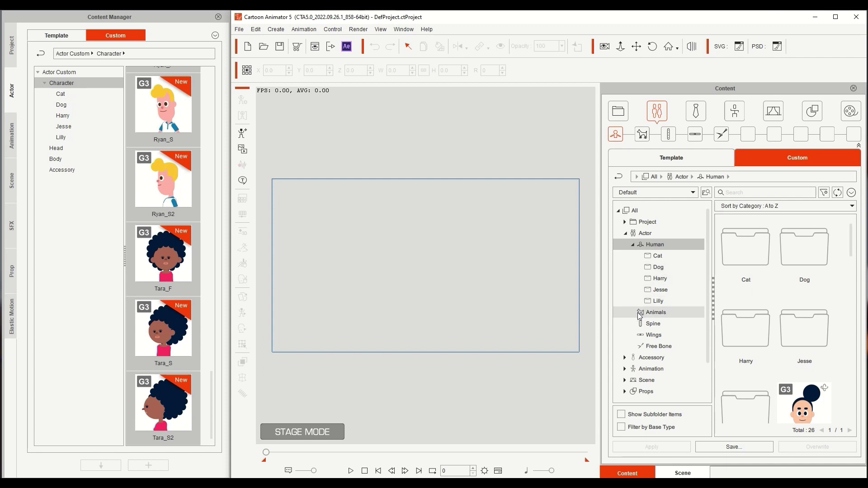
- Move the Cat and Dog folders into Animals and open Cat there
{"action": "left_click_drag", "start_coordinate": [745, 247], "coordinate": [633, 307]}
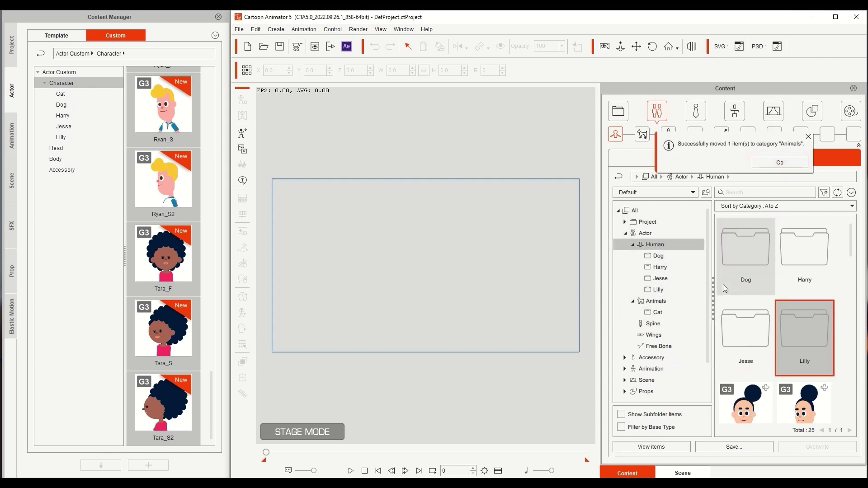
{"action": "left_click_drag", "start_coordinate": [745, 248], "coordinate": [661, 303]}
{"action": "left_click", "coordinate": [655, 290]}
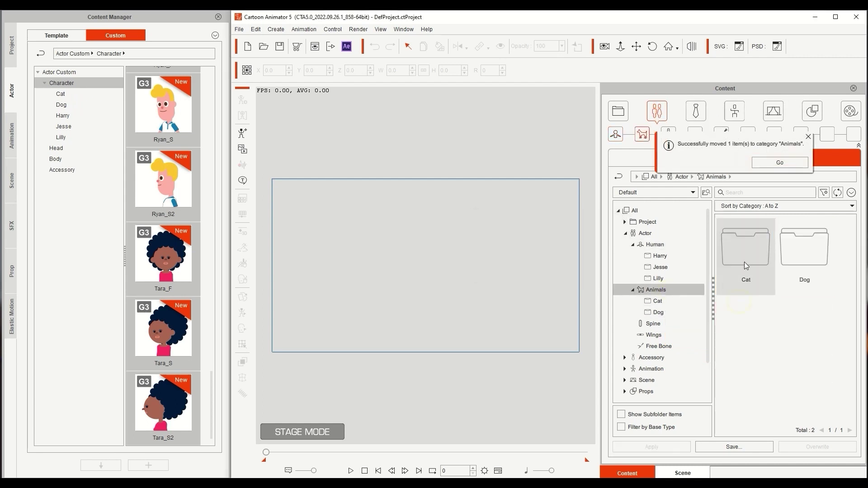
{"action": "double_click", "coordinate": [748, 256]}
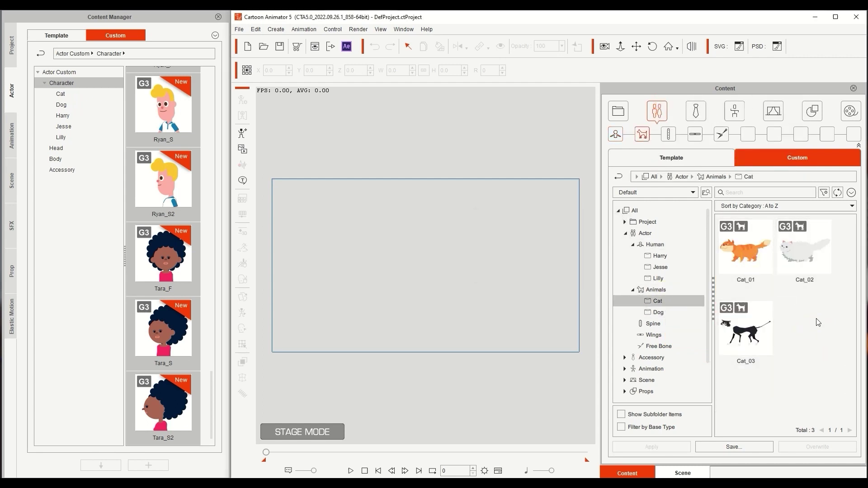
- Browse the custom accessories and open Accessory > Others to view its hats
{"action": "left_click", "coordinate": [114, 170]}
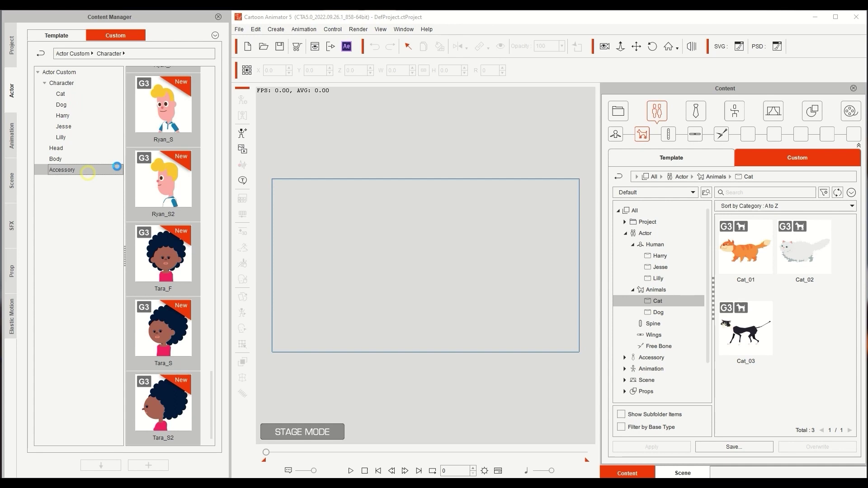
{"action": "scroll", "coordinate": [188, 406], "scroll_direction": "down", "scroll_amount": 10}
{"action": "scroll", "coordinate": [188, 415], "scroll_direction": "up", "scroll_amount": 10}
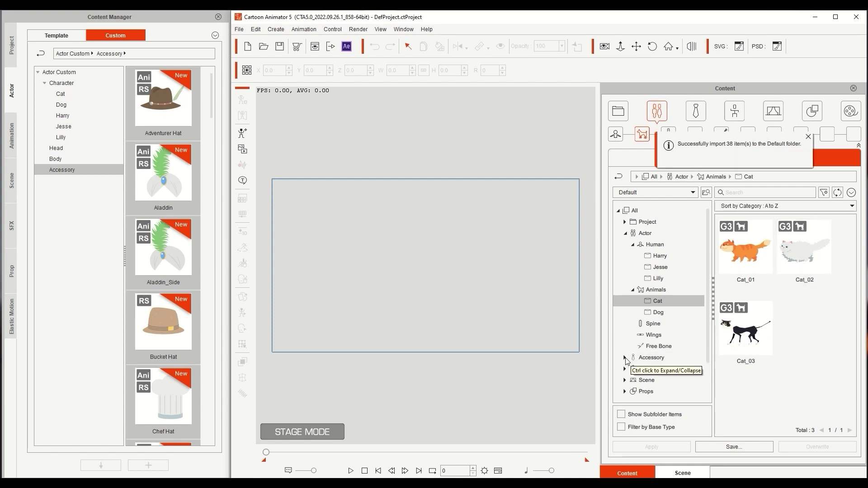
{"action": "left_click", "coordinate": [651, 357]}
{"action": "left_click", "coordinate": [653, 368]}
{"action": "scroll", "coordinate": [659, 384], "scroll_direction": "down", "scroll_amount": 1}
{"action": "left_click", "coordinate": [654, 373]}
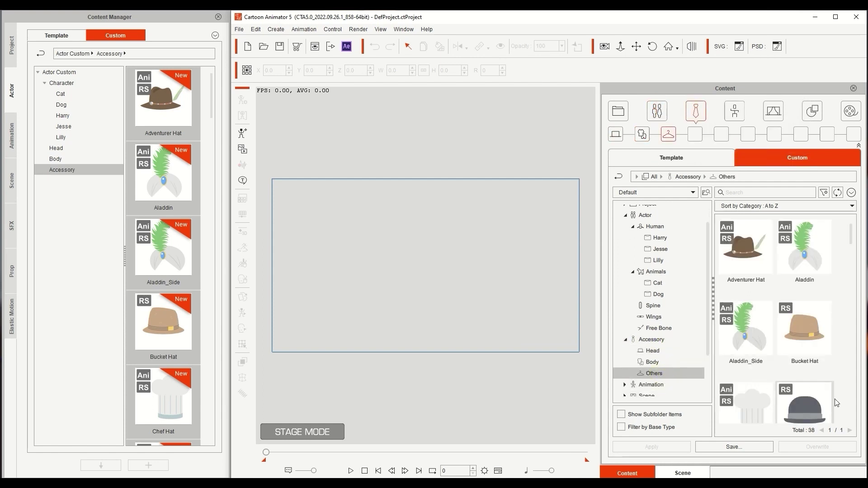
{"action": "scroll", "coordinate": [842, 341], "scroll_direction": "down", "scroll_amount": 10}
{"action": "scroll", "coordinate": [842, 340], "scroll_direction": "down", "scroll_amount": 8}
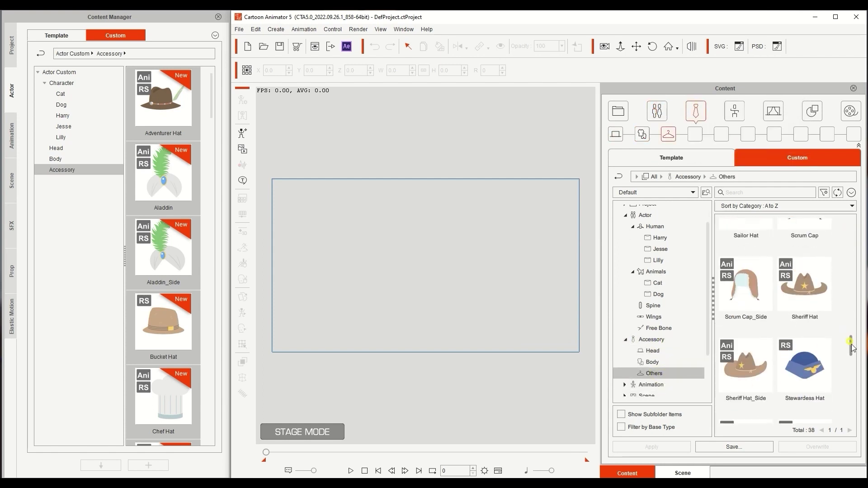
{"action": "left_click", "coordinate": [804, 375]}
{"action": "left_click", "coordinate": [837, 192]}
- Move all 38 hats from Others into the Head accessory category
{"action": "key", "text": "ctrl+a"}
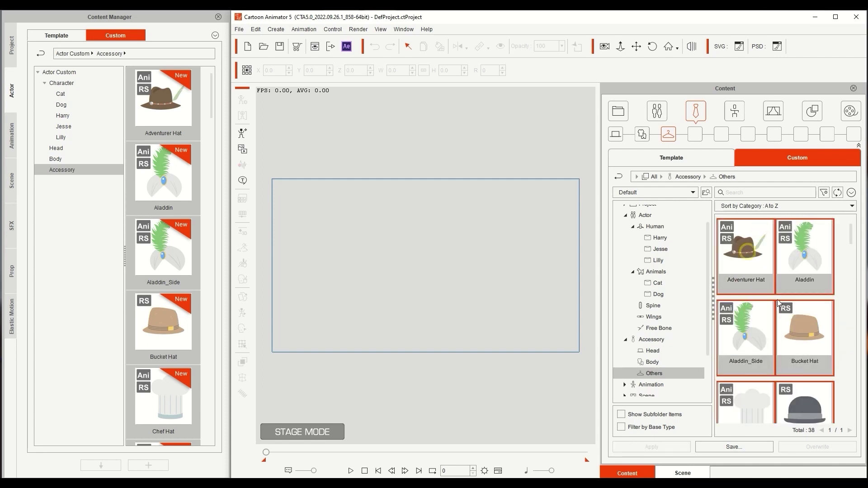
{"action": "left_click_drag", "start_coordinate": [745, 249], "coordinate": [668, 351]}
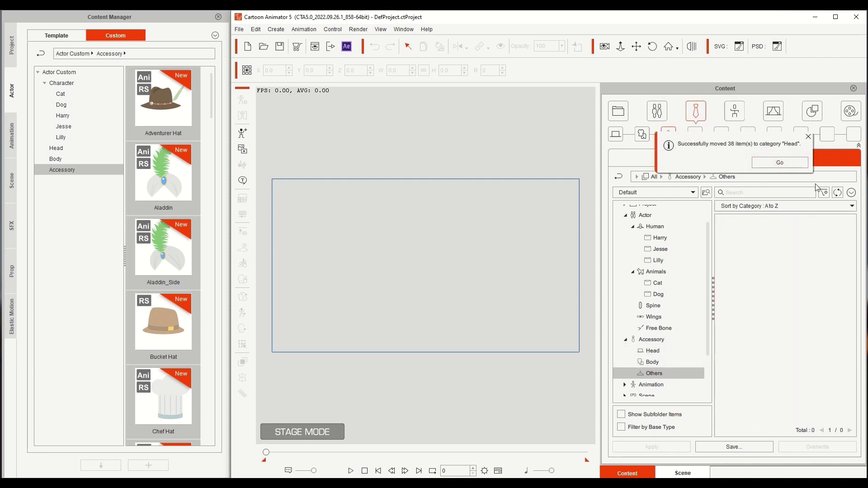
{"action": "left_click", "coordinate": [757, 163]}
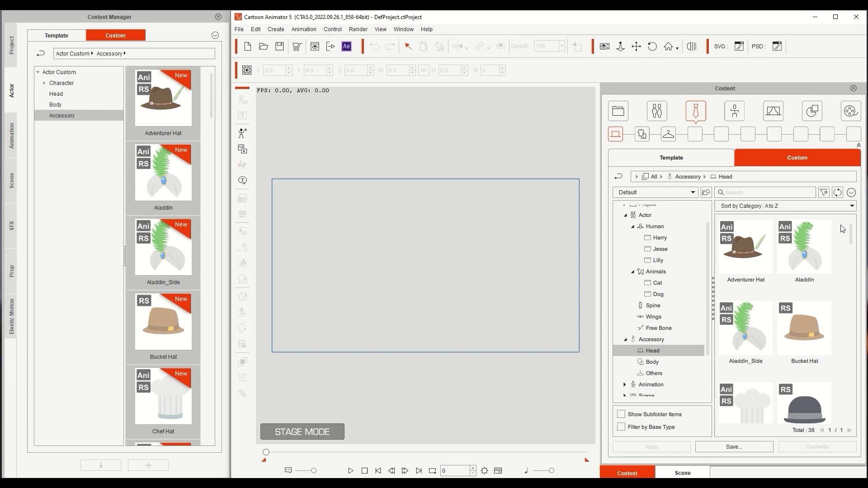
- Switch the Content Manager to animation content and open the Animation category
{"action": "left_click", "coordinate": [12, 136]}
{"action": "scroll", "coordinate": [159, 316], "scroll_direction": "down", "scroll_amount": 15}
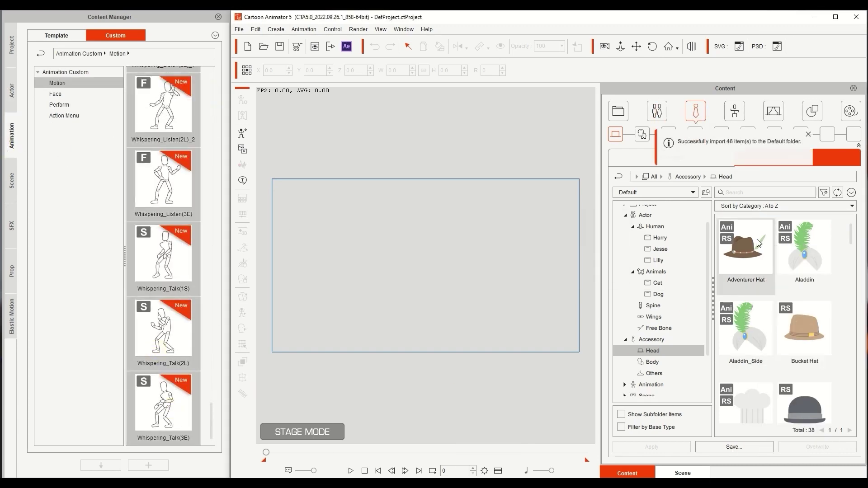
{"action": "scroll", "coordinate": [660, 316], "scroll_direction": "down", "scroll_amount": 3}
{"action": "left_click", "coordinate": [625, 334]}
- Browse the 3D Motion, 360_Hair, 360_Head and Tool folders in the shared Content folder
{"action": "left_click", "coordinate": [623, 340]}
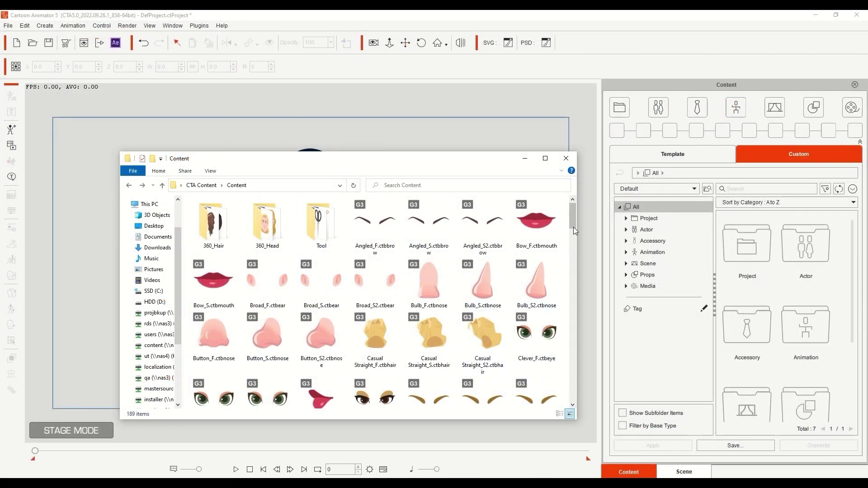
{"action": "mouse_move", "coordinate": [573, 227]}
{"action": "left_mouse_down"}
{"action": "mouse_move", "coordinate": [579, 354]}
{"action": "mouse_move", "coordinate": [569, 401]}
{"action": "mouse_move", "coordinate": [578, 215]}
{"action": "left_mouse_up"}
{"action": "left_click", "coordinate": [220, 229]}
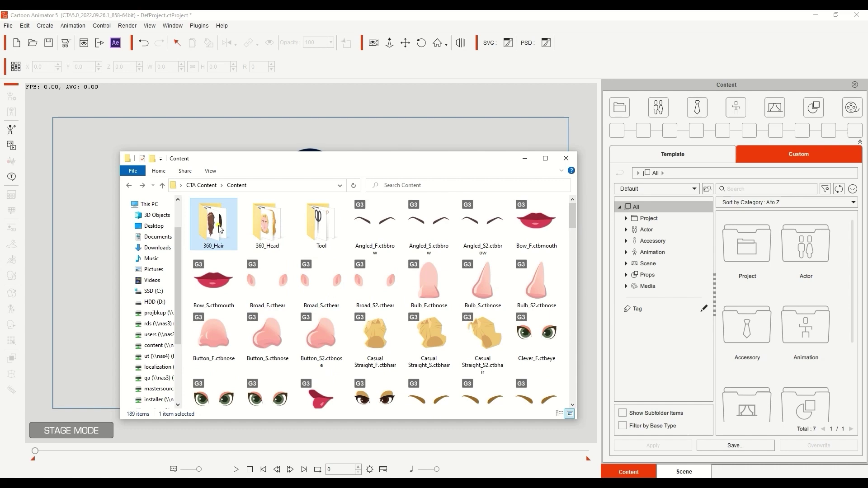
{"action": "double_click", "coordinate": [220, 229]}
{"action": "key", "text": "alt+Left"}
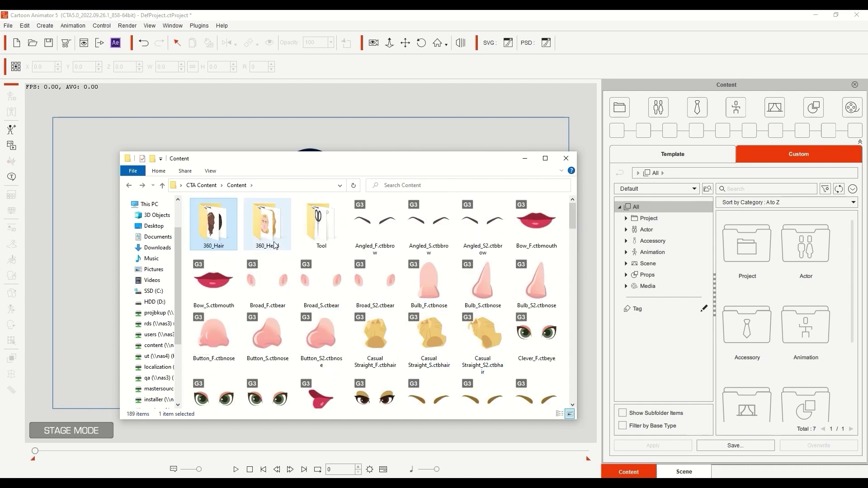
{"action": "double_click", "coordinate": [269, 226]}
{"action": "key", "text": "alt+Left"}
{"action": "double_click", "coordinate": [316, 228]}
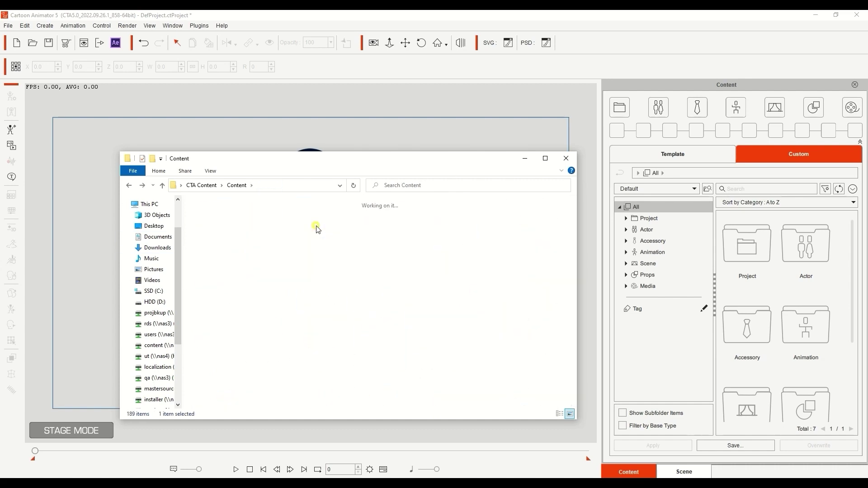
{"action": "key", "text": "alt+Left"}
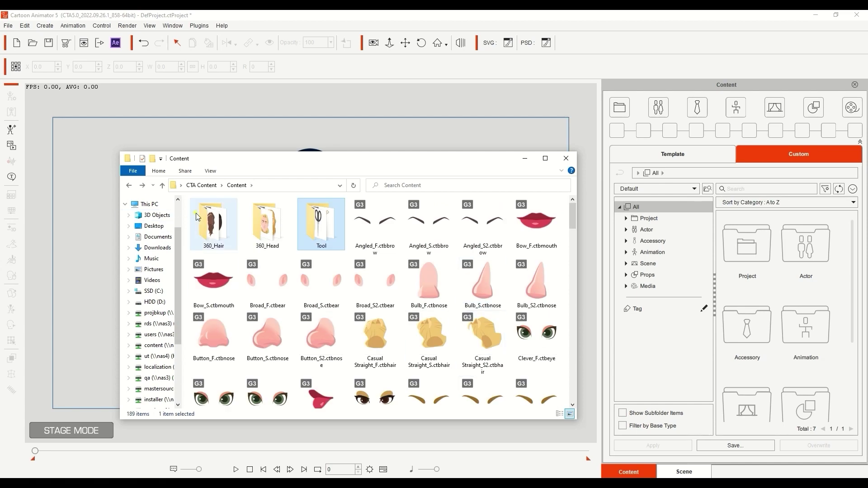
- Select every file in the Content folder and import them into the Custom library, adding 210 items
{"action": "left_click_drag", "start_coordinate": [572, 214], "coordinate": [574, 365]}
{"action": "scroll", "coordinate": [574, 361], "scroll_direction": "down", "scroll_amount": 5}
{"action": "key", "text": "ctrl+a"}
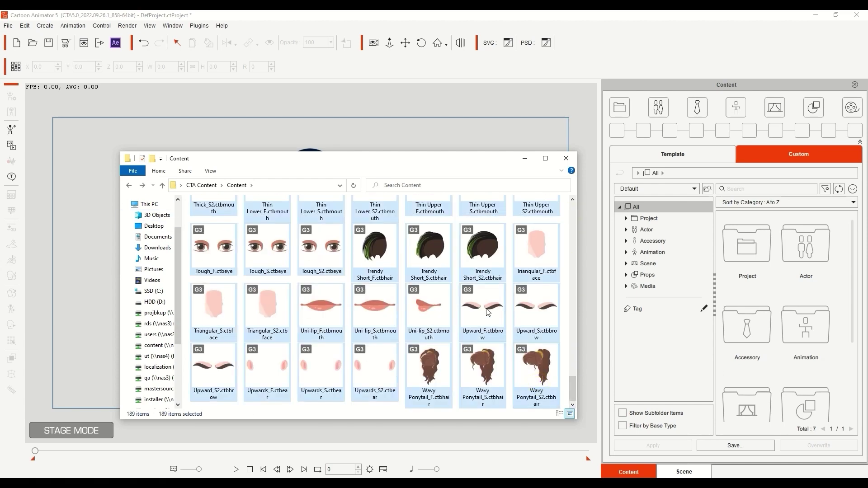
{"action": "left_click_drag", "start_coordinate": [536, 339], "coordinate": [755, 286]}
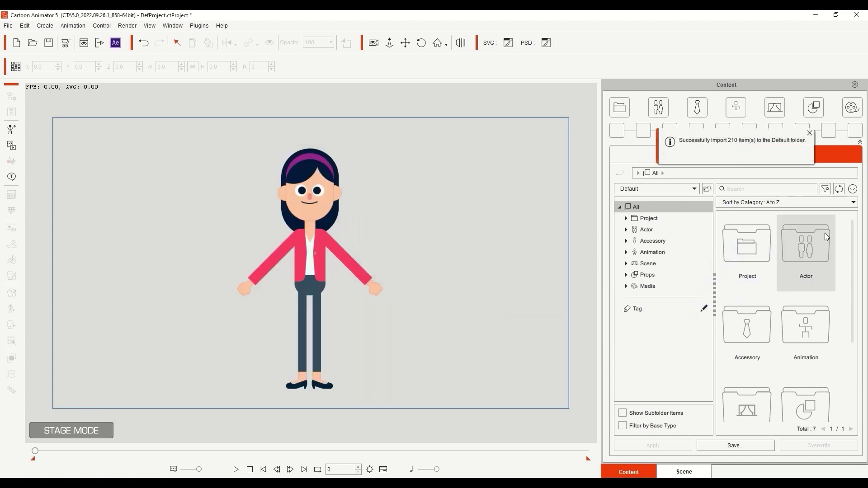
- Open Props > Tool to check the 8 imported tools
{"action": "left_click", "coordinate": [625, 274]}
{"action": "left_click", "coordinate": [655, 285]}
{"action": "double_click", "coordinate": [763, 259]}
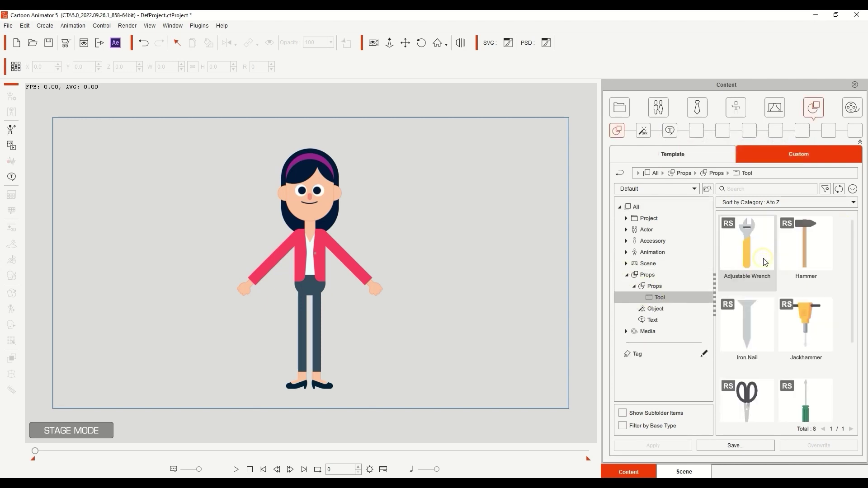
{"action": "left_click_drag", "start_coordinate": [850, 249], "coordinate": [845, 233]}
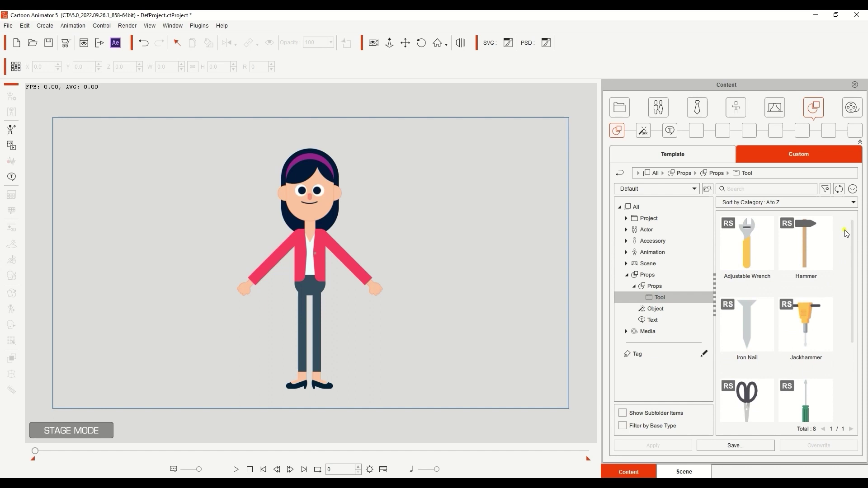
- Select the character on stage, enter Composer Mode and bring back the Content library
{"action": "left_click", "coordinate": [327, 237]}
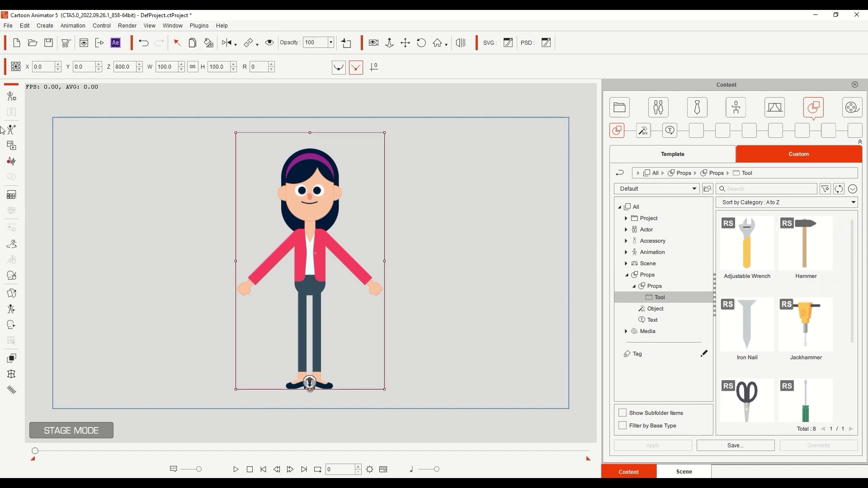
{"action": "left_click", "coordinate": [11, 96]}
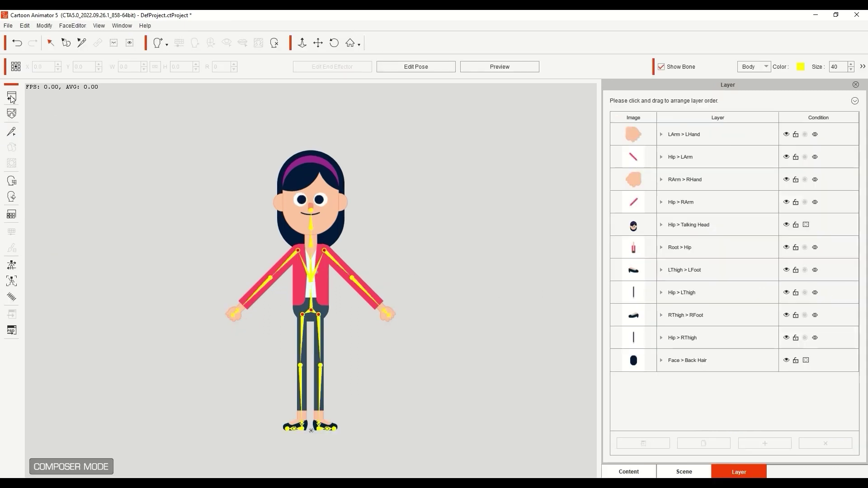
{"action": "left_click", "coordinate": [653, 470]}
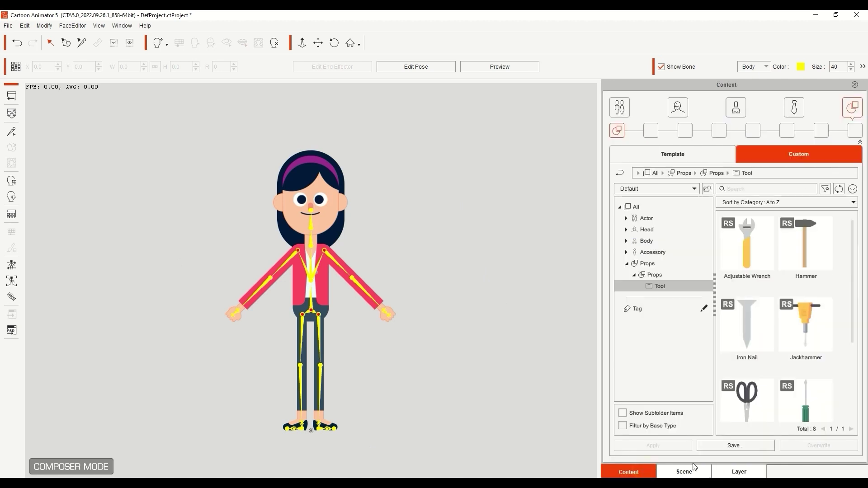
- Browse Actor and Head with Show Subfolder Items on, then the Head, 360_Head and Face subfolders
{"action": "left_click", "coordinate": [646, 219]}
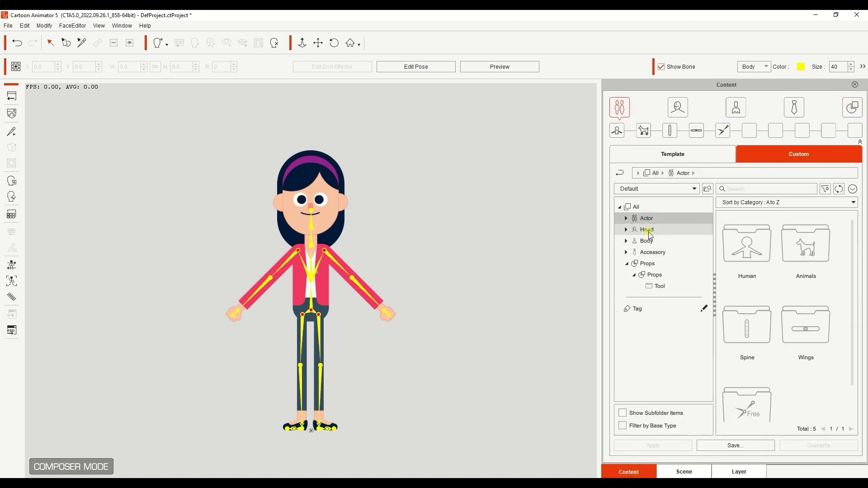
{"action": "left_click", "coordinate": [631, 232]}
{"action": "left_click", "coordinate": [622, 411]}
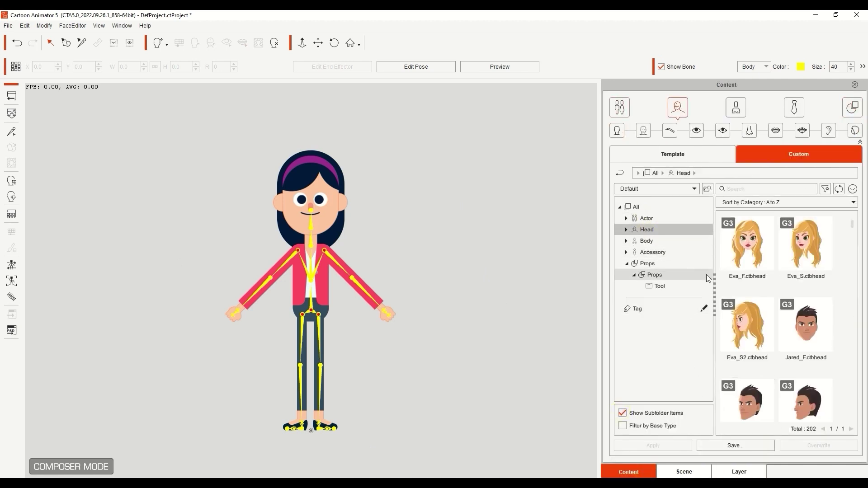
{"action": "mouse_move", "coordinate": [852, 232]}
{"action": "left_mouse_down"}
{"action": "mouse_move", "coordinate": [850, 282]}
{"action": "mouse_move", "coordinate": [852, 223]}
{"action": "left_mouse_up"}
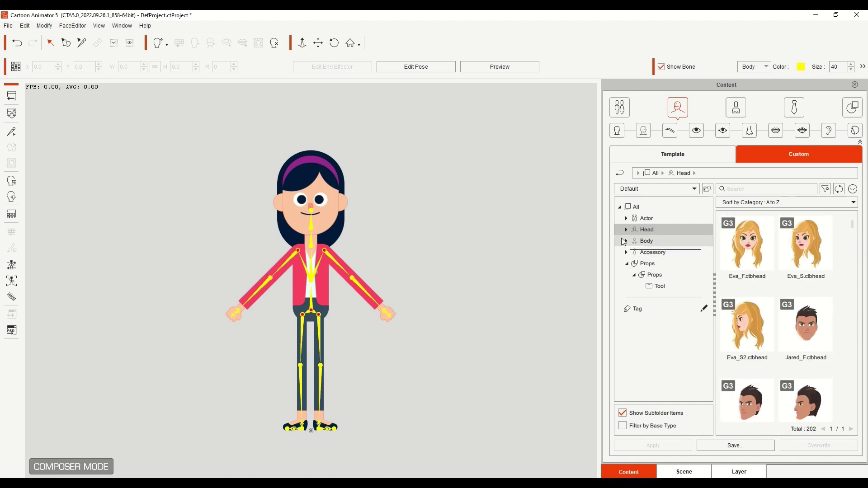
{"action": "left_click", "coordinate": [625, 229]}
{"action": "left_click", "coordinate": [647, 241]}
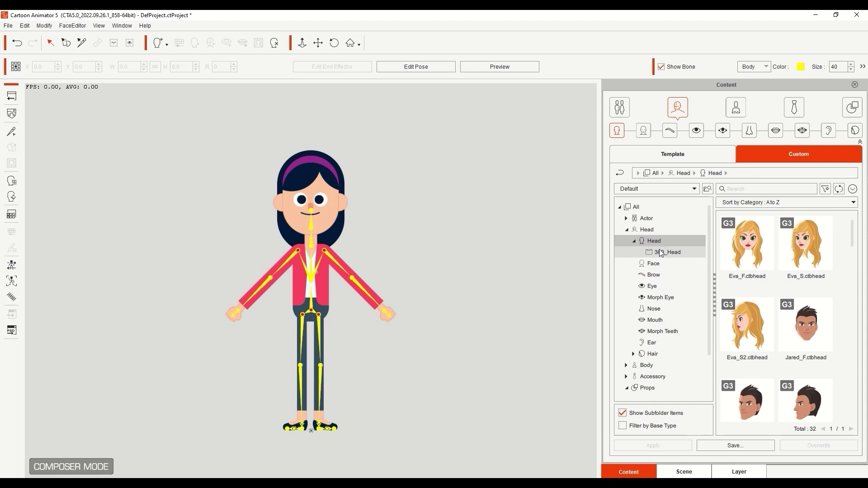
{"action": "left_click", "coordinate": [661, 252]}
{"action": "left_click", "coordinate": [652, 263]}
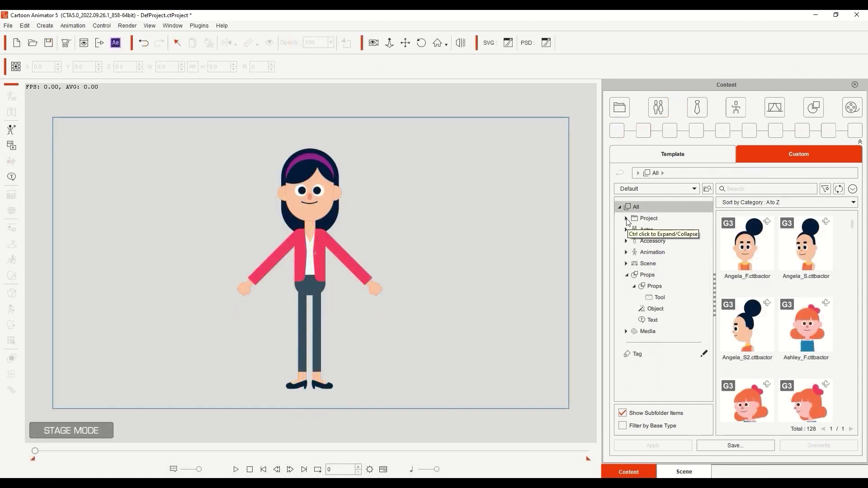
- Open the empty custom Project > Project folder and locate it on disk in File Explorer
{"action": "left_click", "coordinate": [627, 220]}
{"action": "left_click", "coordinate": [650, 230]}
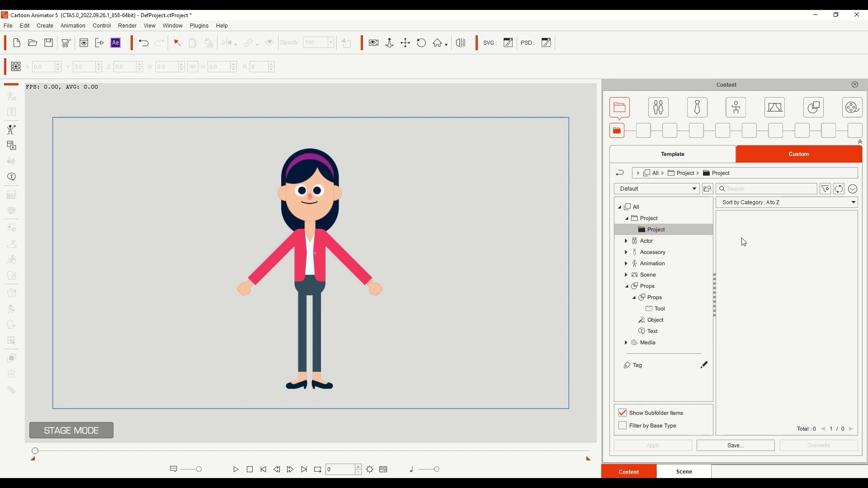
{"action": "right_click", "coordinate": [744, 242]}
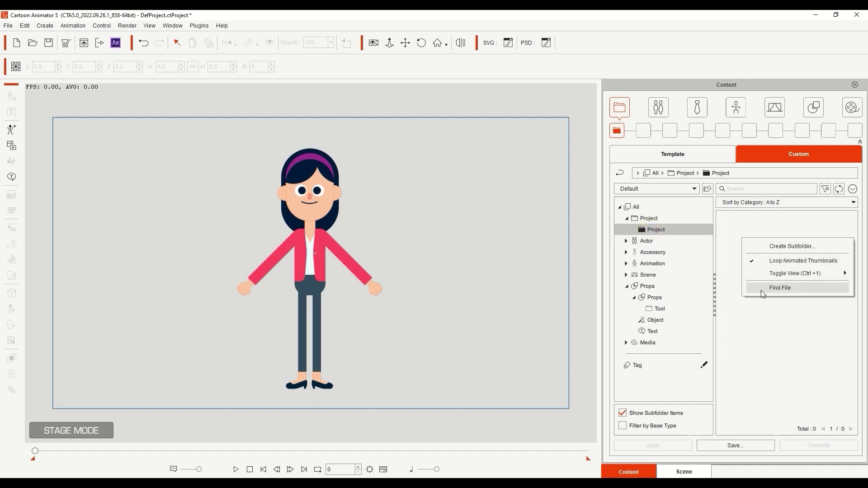
{"action": "left_click", "coordinate": [790, 293]}
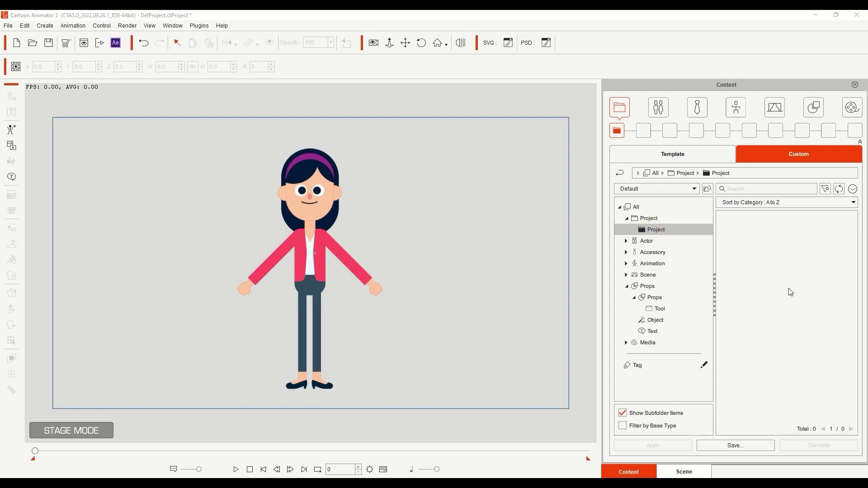
- Paste the four .ctProject files from Content-2 into the Project folder
{"action": "left_click_drag", "start_coordinate": [590, 269], "coordinate": [224, 133]}
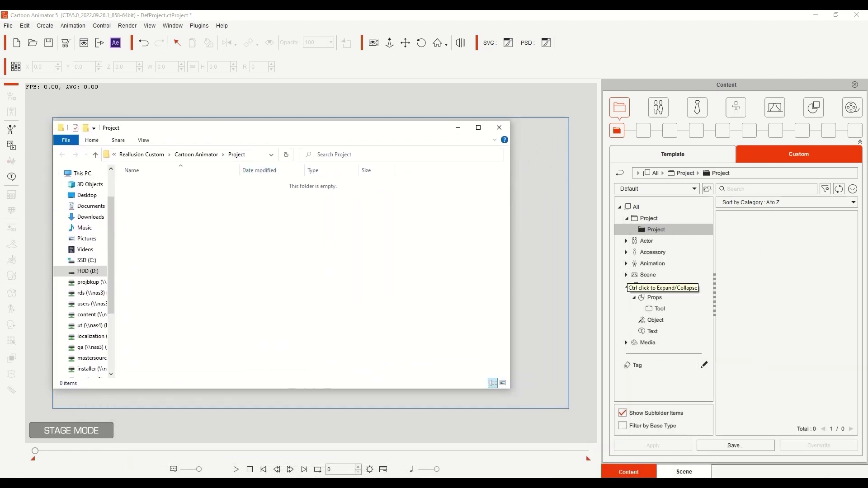
{"action": "left_click_drag", "start_coordinate": [867, 218], "coordinate": [452, 188]}
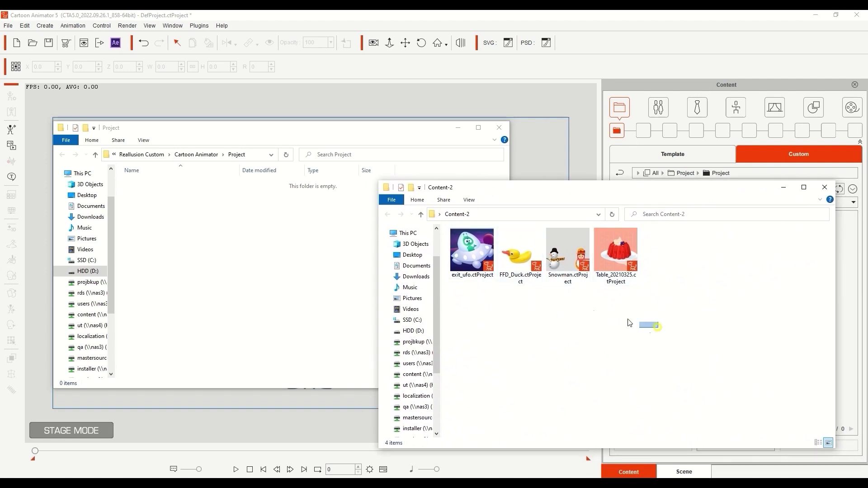
{"action": "left_click_drag", "start_coordinate": [629, 323], "coordinate": [494, 285]}
{"action": "left_click", "coordinate": [783, 187]}
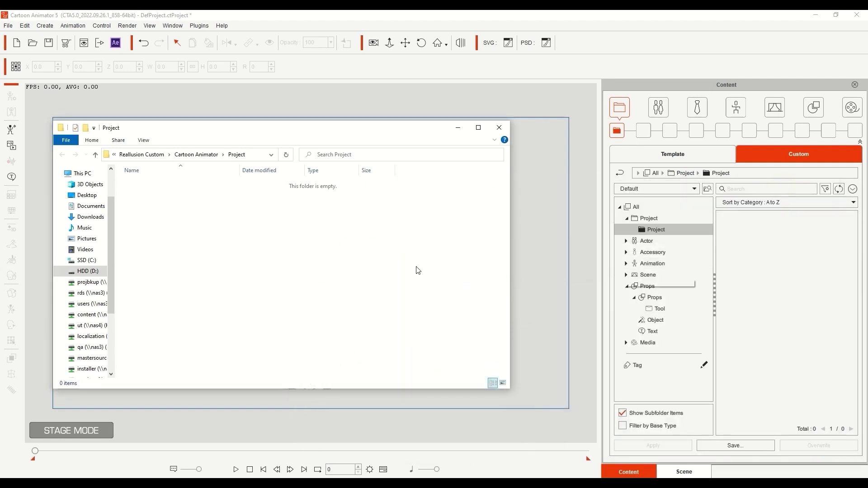
{"action": "key", "text": "ctrl+v"}
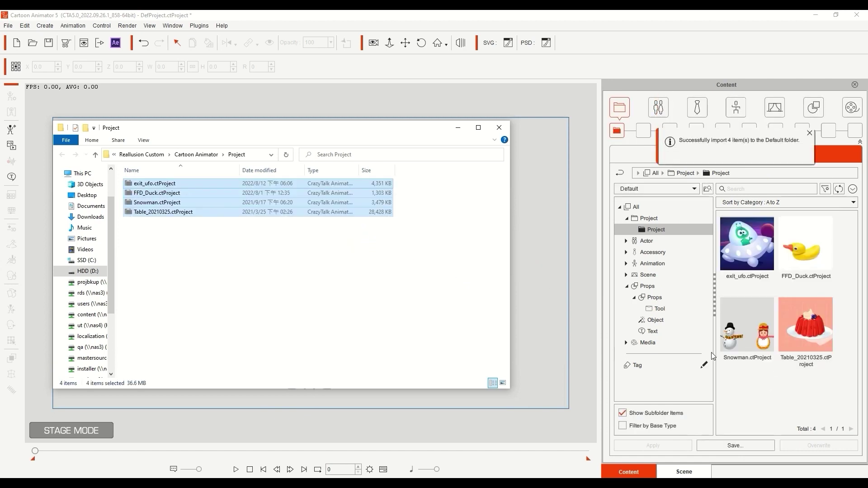
- Load exit_ufo without saving the current project, then play and stop its animation
{"action": "left_click", "coordinate": [458, 130]}
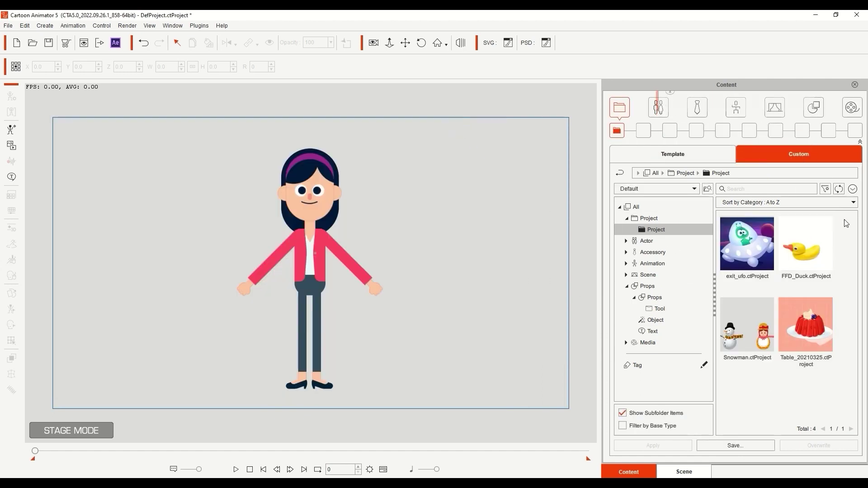
{"action": "double_click", "coordinate": [738, 245]}
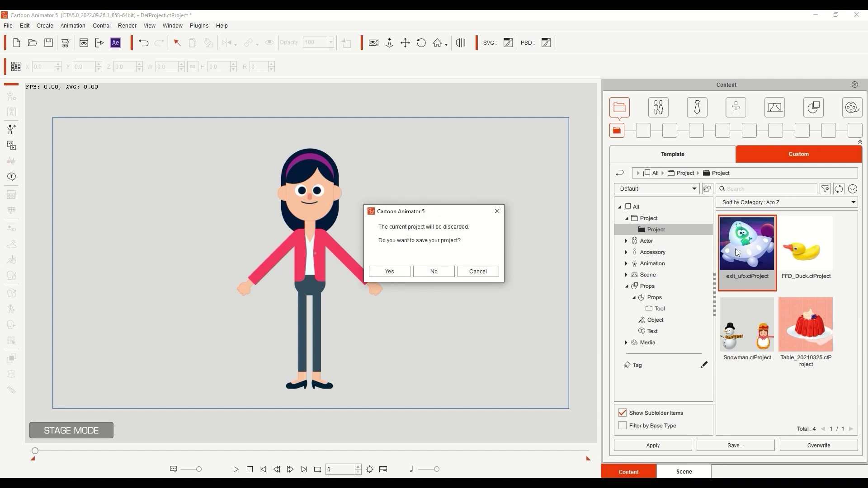
{"action": "left_click", "coordinate": [435, 271]}
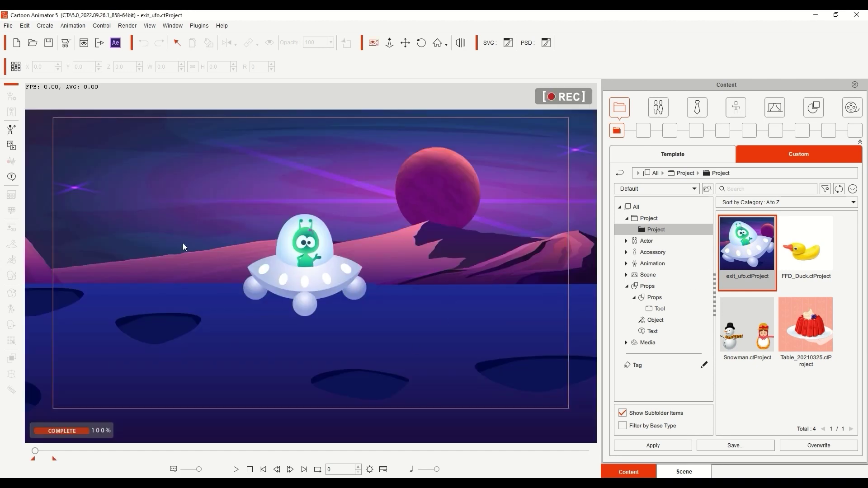
{"action": "left_click", "coordinate": [235, 469]}
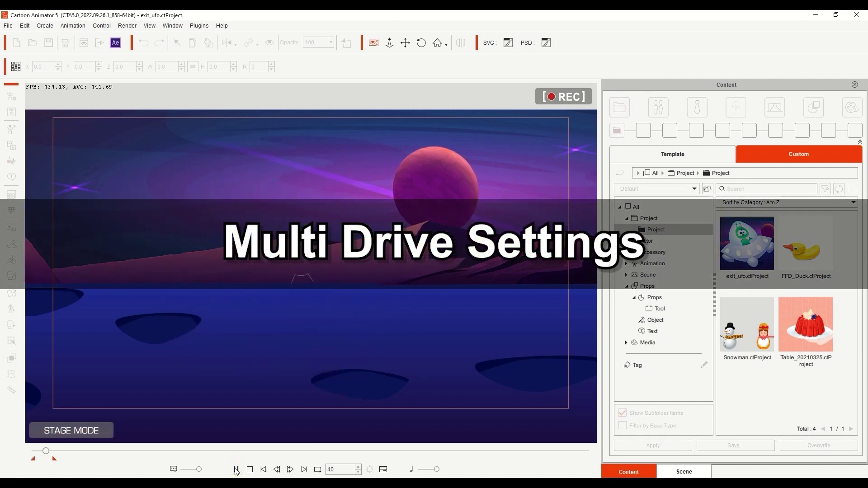
{"action": "left_click", "coordinate": [249, 470]}
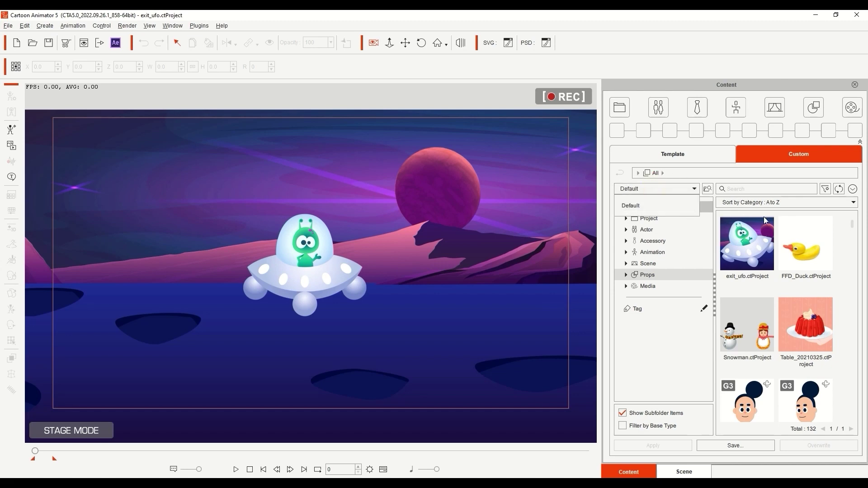
- In the Content panel Settings, add a custom folder pointing to C:\Project-1
{"action": "left_click", "coordinate": [845, 227]}
{"action": "left_click", "coordinate": [855, 191]}
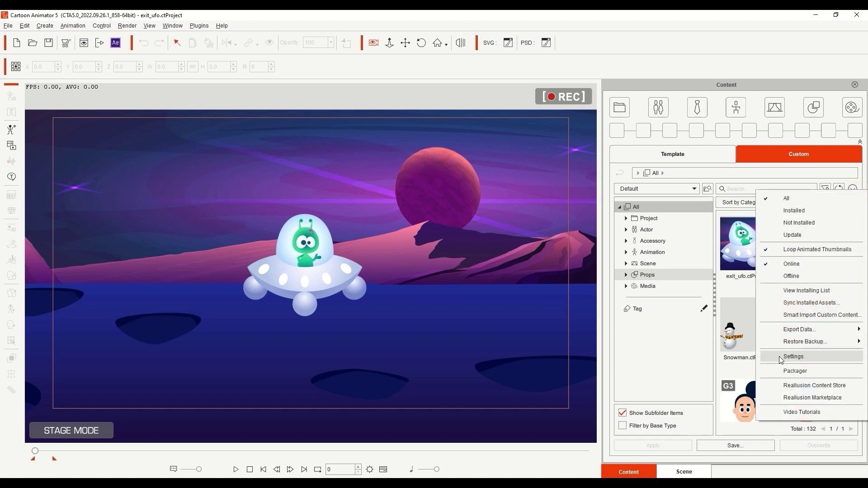
{"action": "left_click", "coordinate": [802, 356]}
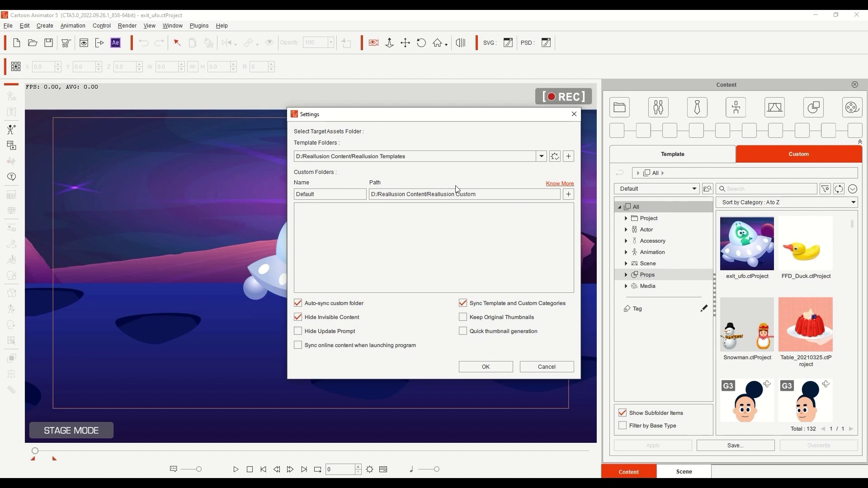
{"action": "left_click", "coordinate": [569, 194]}
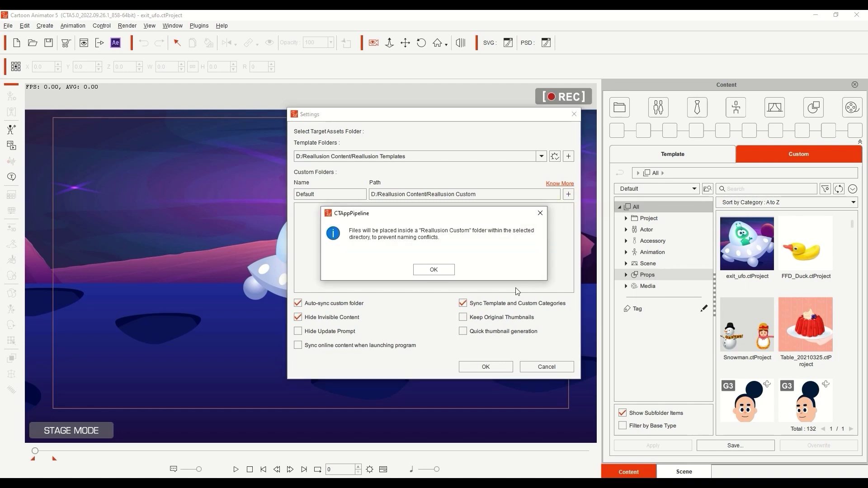
{"action": "left_click", "coordinate": [434, 270]}
{"action": "left_click", "coordinate": [266, 43]}
{"action": "type", "text": "C:\\Project-1"}
{"action": "key", "text": "Return"}
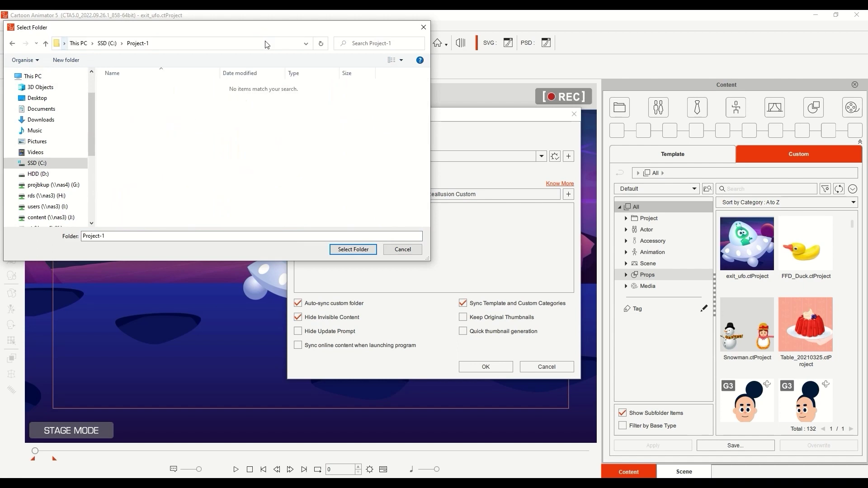
{"action": "left_click", "coordinate": [349, 250]}
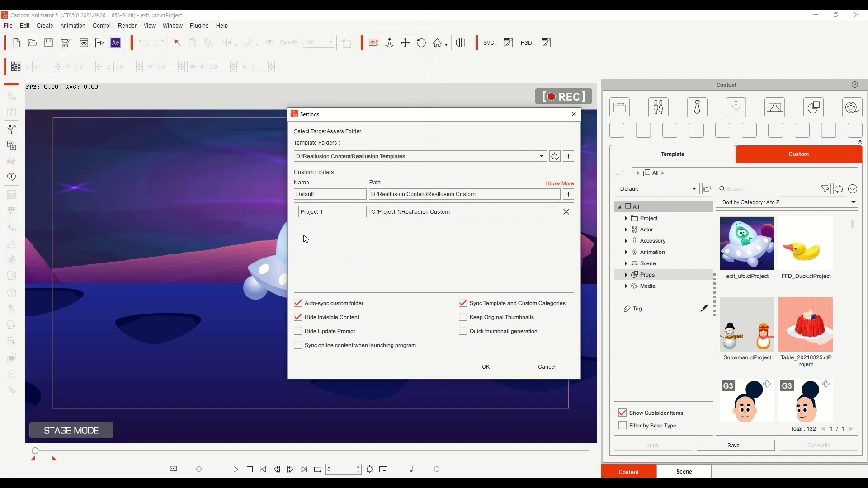
- Confirm the Settings and switch the Custom library to Project-1
{"action": "left_click", "coordinate": [499, 367]}
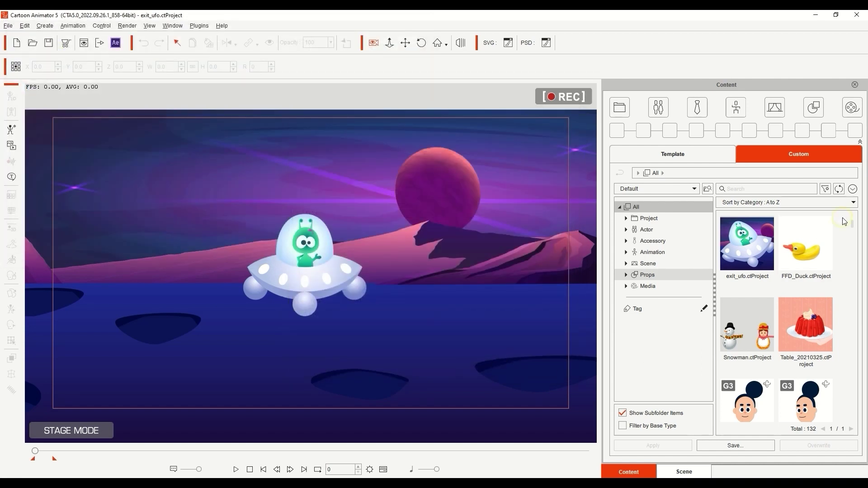
{"action": "left_click", "coordinate": [664, 189]}
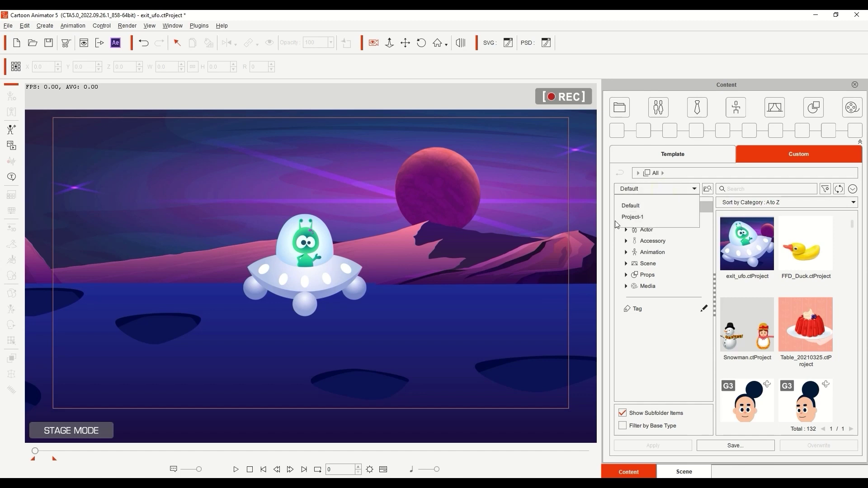
{"action": "left_click", "coordinate": [642, 217]}
- Import all 18 items from the Explorer Content folder into Project-1, adding 180 library items
{"action": "key", "text": "alt+Tab"}
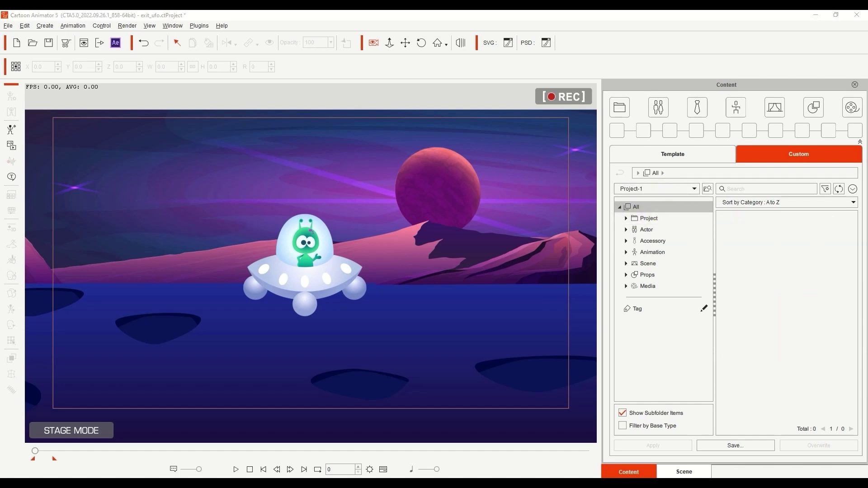
{"action": "left_click_drag", "start_coordinate": [556, 349], "coordinate": [796, 342]}
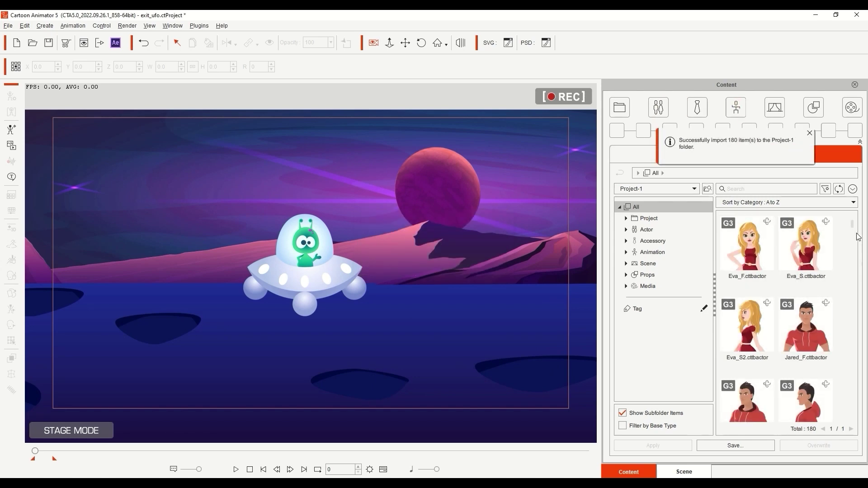
{"action": "mouse_move", "coordinate": [852, 223]}
{"action": "left_mouse_down"}
{"action": "mouse_move", "coordinate": [853, 230]}
{"action": "mouse_move", "coordinate": [854, 219]}
{"action": "left_mouse_up"}
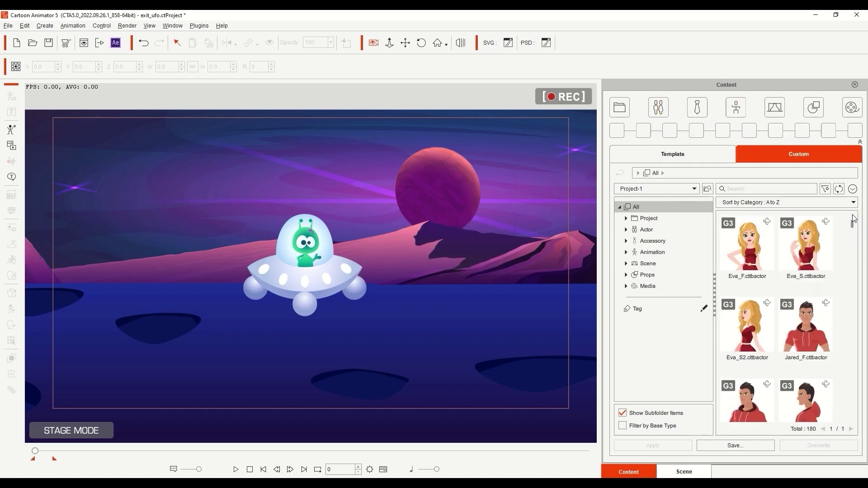
- Show Project-1's Actor content, then view its Cartoon Animator > Actor > Human folder on disk as large icons
{"action": "left_click", "coordinate": [661, 228]}
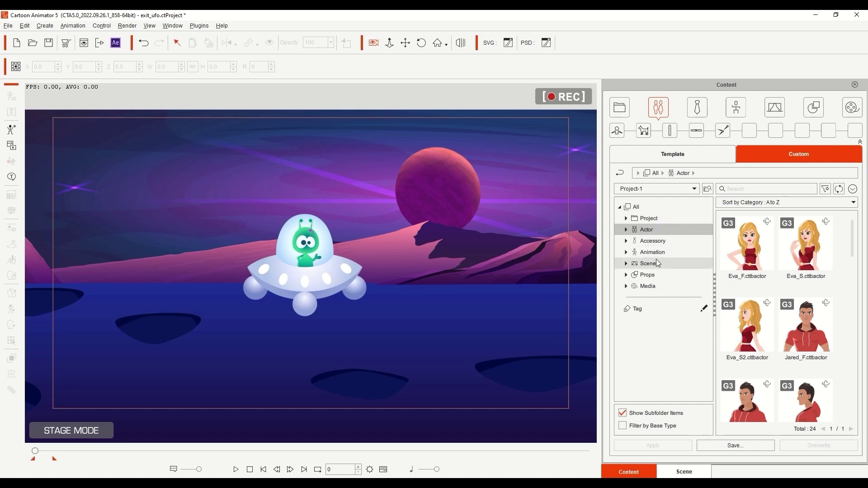
{"action": "left_click", "coordinate": [625, 263]}
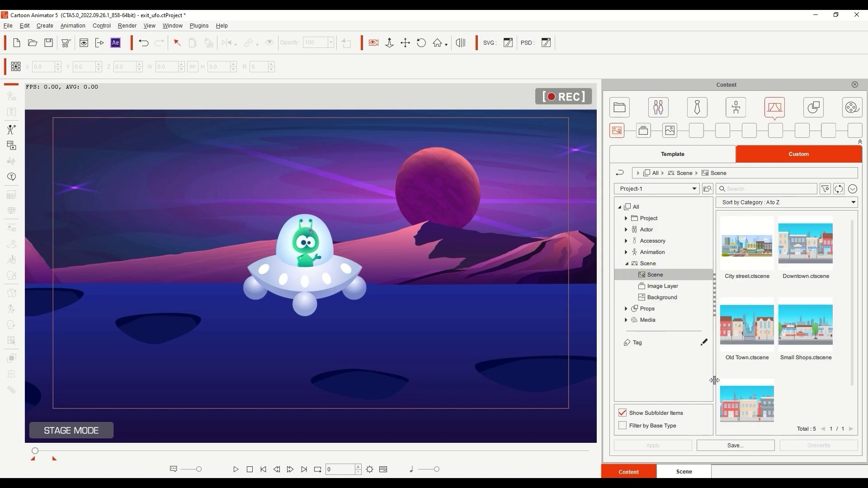
{"action": "left_click", "coordinate": [708, 189]}
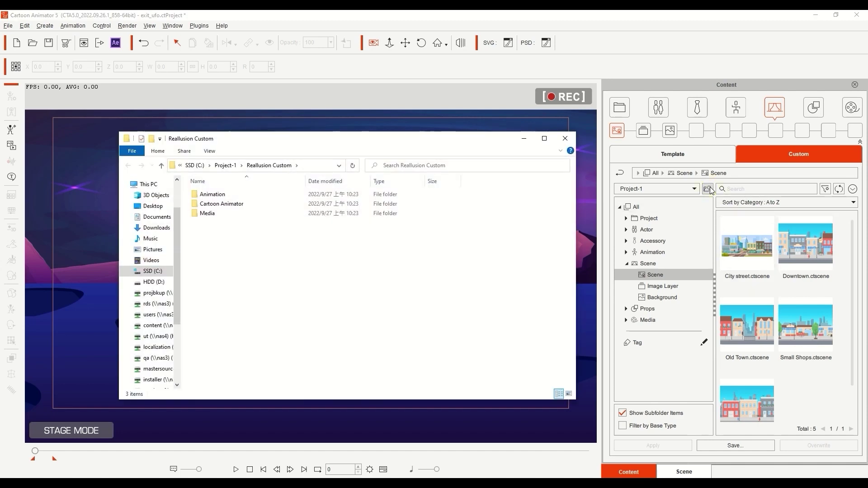
{"action": "left_click", "coordinate": [267, 265]}
{"action": "double_click", "coordinate": [229, 207]}
{"action": "double_click", "coordinate": [229, 206]}
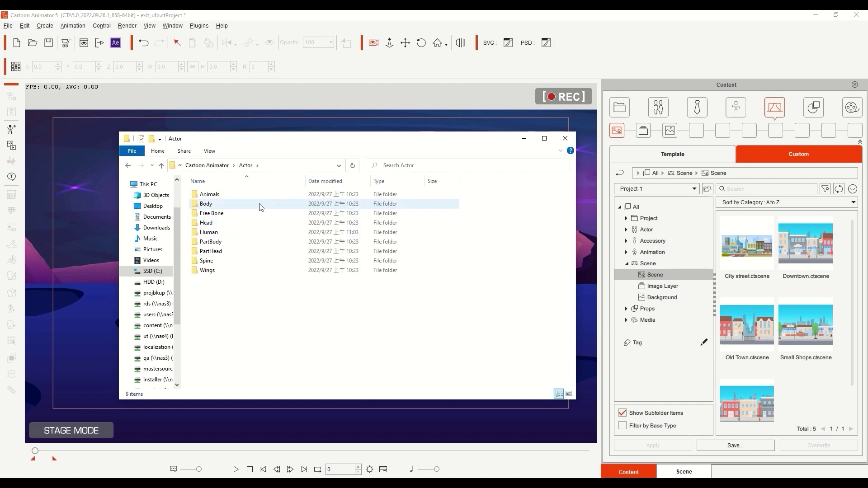
{"action": "double_click", "coordinate": [253, 232]}
{"action": "left_click", "coordinate": [568, 394]}
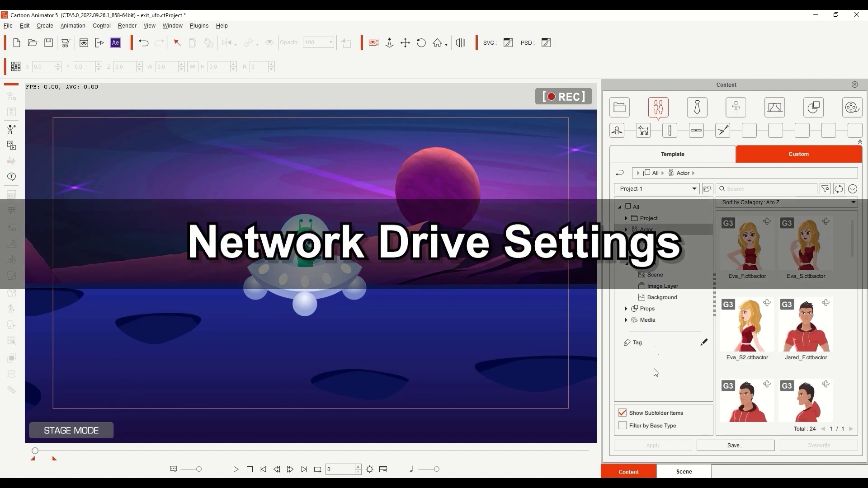
- Stop listing subfolder items and show the Human actors in the Project-1 library
{"action": "left_click", "coordinate": [649, 412]}
{"action": "double_click", "coordinate": [692, 229]}
{"action": "left_click", "coordinate": [692, 241]}
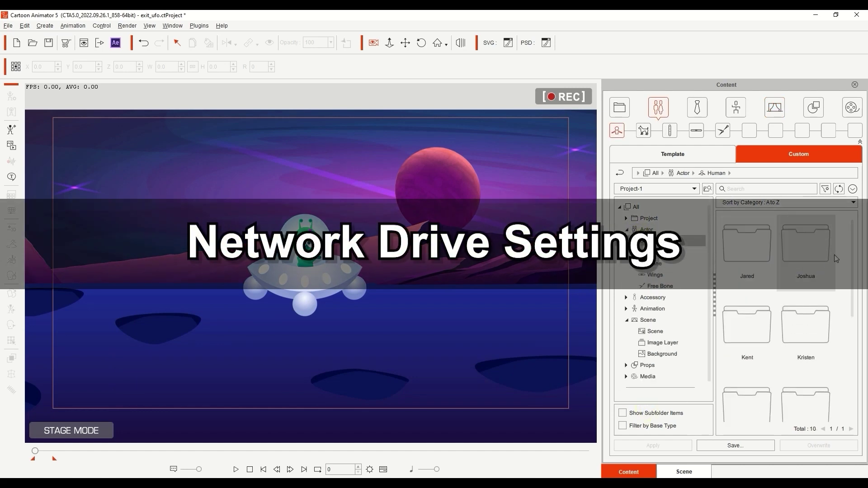
{"action": "left_click_drag", "start_coordinate": [851, 238], "coordinate": [853, 357]}
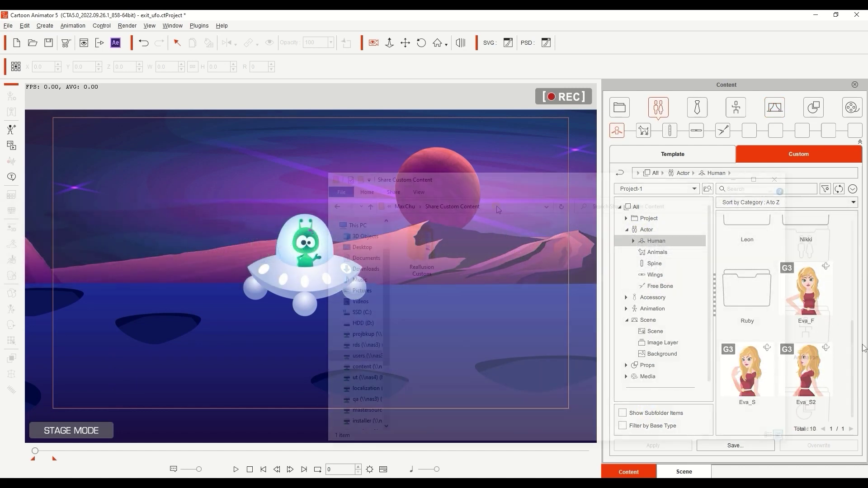
- In File Explorer, browse Reallusion Custom > Cartoon Animator > Project, where Airport-2 is stored
{"action": "double_click", "coordinate": [412, 252]}
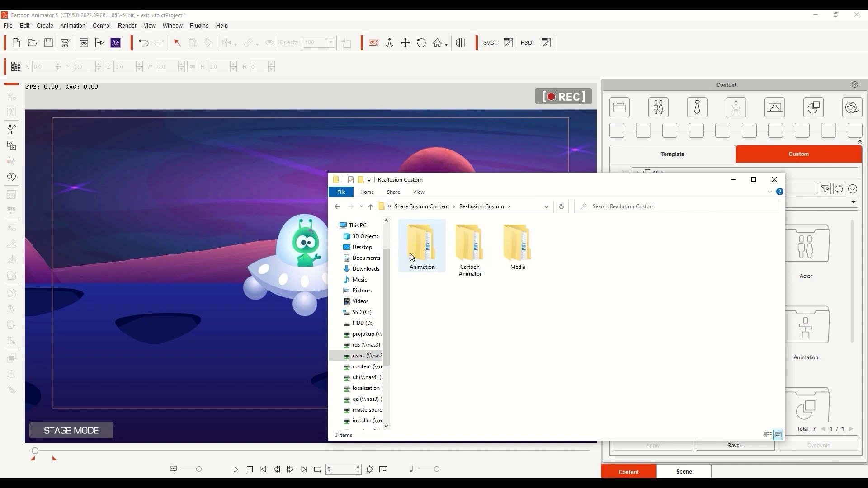
{"action": "left_click", "coordinate": [465, 236]}
{"action": "double_click", "coordinate": [464, 236]}
{"action": "double_click", "coordinate": [628, 243]}
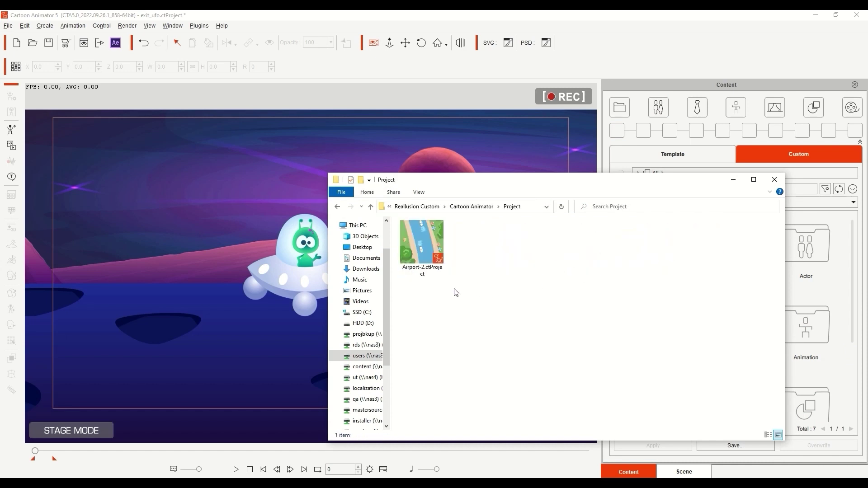
{"action": "key", "text": "alt+Up"}
- Browse the Actor > Human and Accessory > Others folders, then minimize File Explorer
{"action": "double_click", "coordinate": [483, 244]}
{"action": "double_click", "coordinate": [604, 247]}
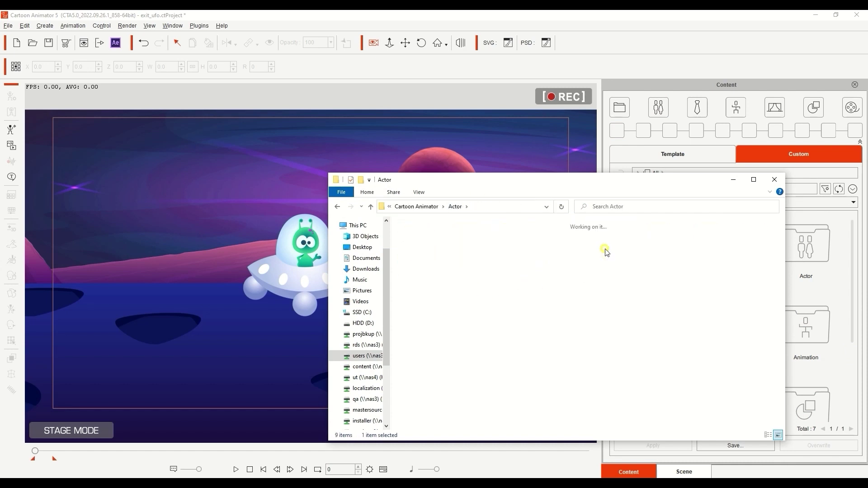
{"action": "key", "text": "alt+Up"}
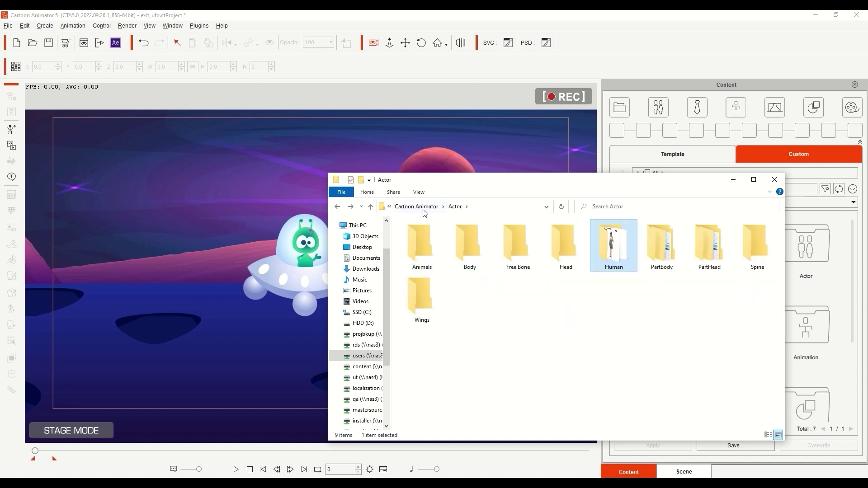
{"action": "left_click", "coordinate": [418, 206]}
{"action": "double_click", "coordinate": [423, 247]}
{"action": "double_click", "coordinate": [424, 256]}
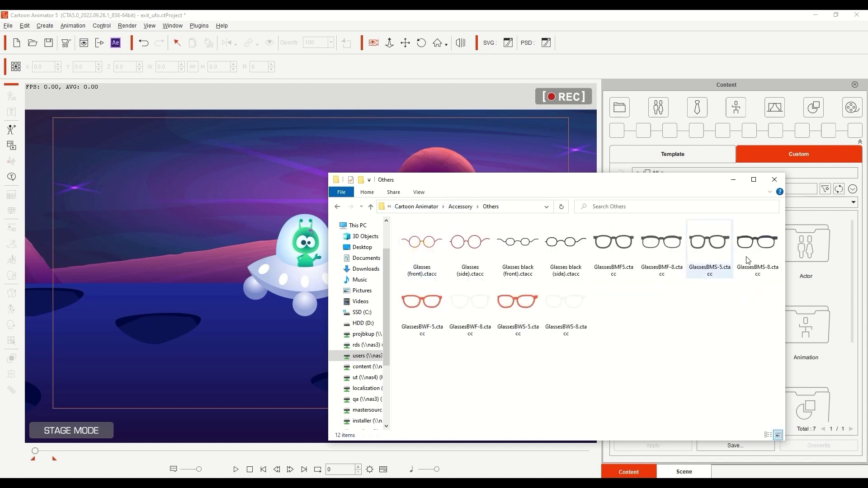
{"action": "left_click", "coordinate": [733, 179]}
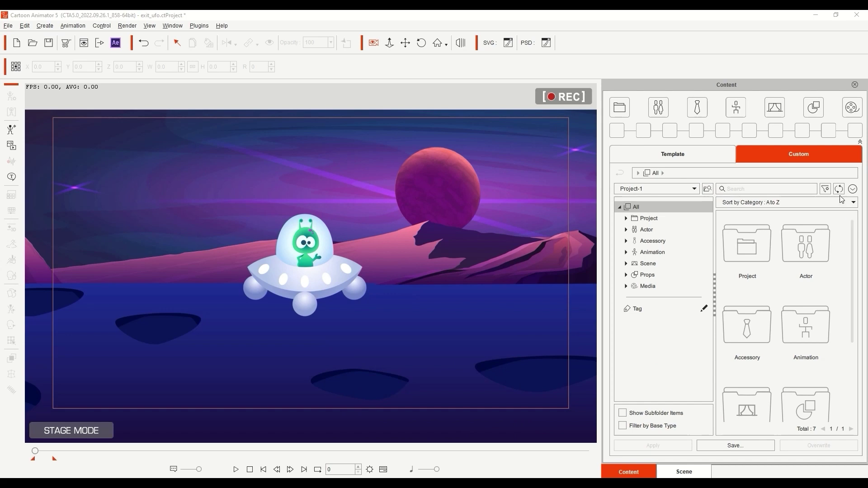
- Open the content library Settings and add a new custom folder, acknowledging the Reallusion Custom notice
{"action": "left_click", "coordinate": [853, 188]}
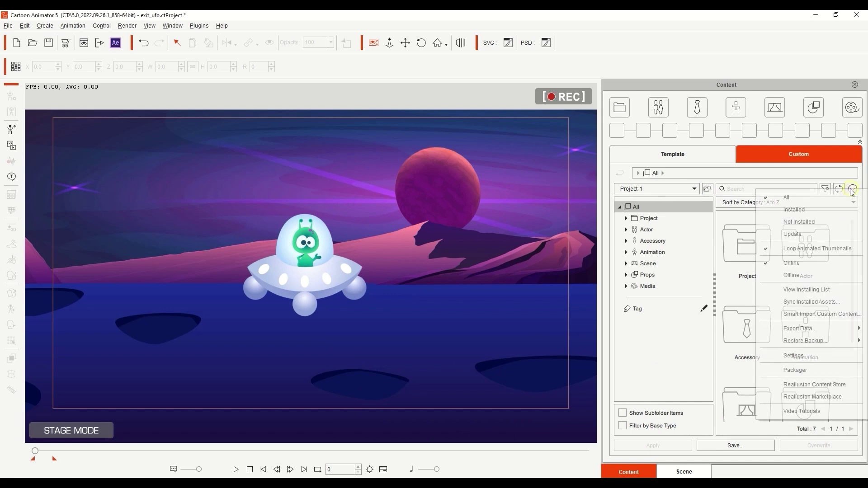
{"action": "left_click", "coordinate": [794, 356]}
{"action": "left_click", "coordinate": [570, 192]}
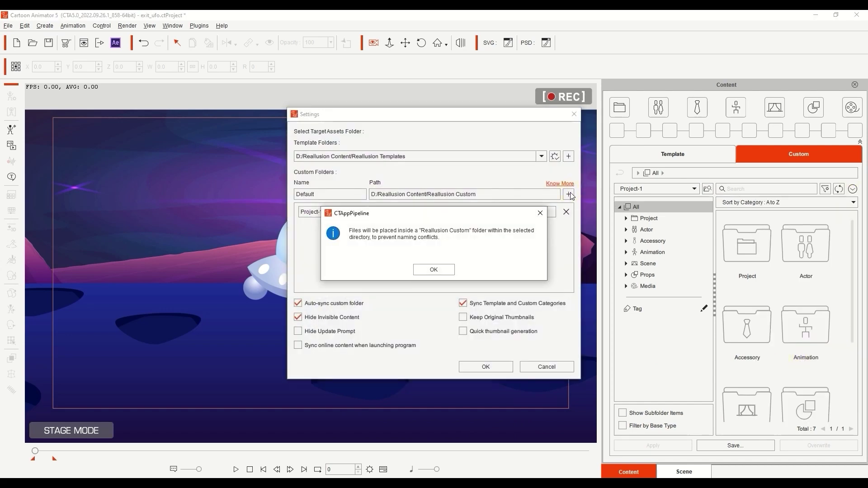
{"action": "left_click", "coordinate": [452, 271]}
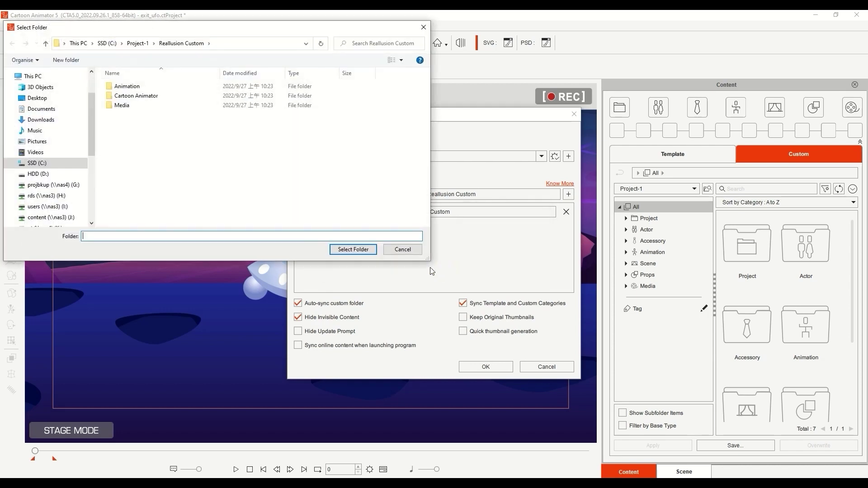
- Paste the network path, choose Share Custom Content and accept the auto-sync warning
{"action": "left_click", "coordinate": [261, 45]}
{"action": "type", "text": "I:\\MaxChu\\Share Custom Content"}
{"action": "key", "text": "Return"}
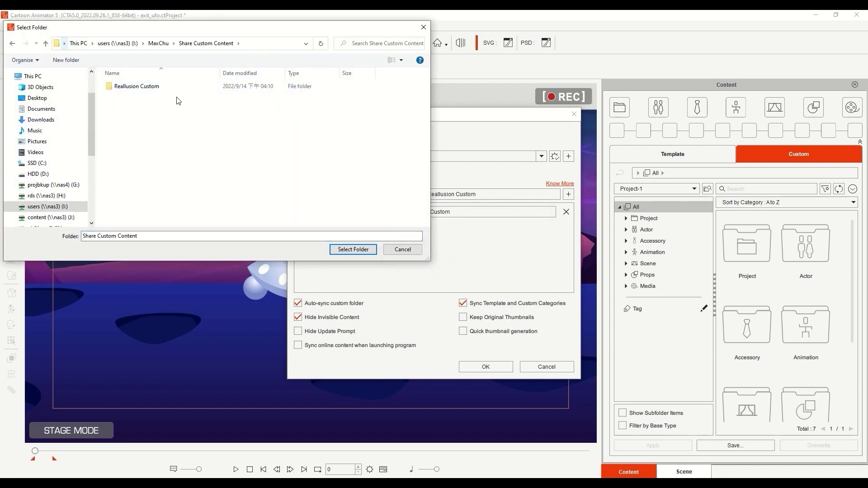
{"action": "left_click", "coordinate": [351, 249]}
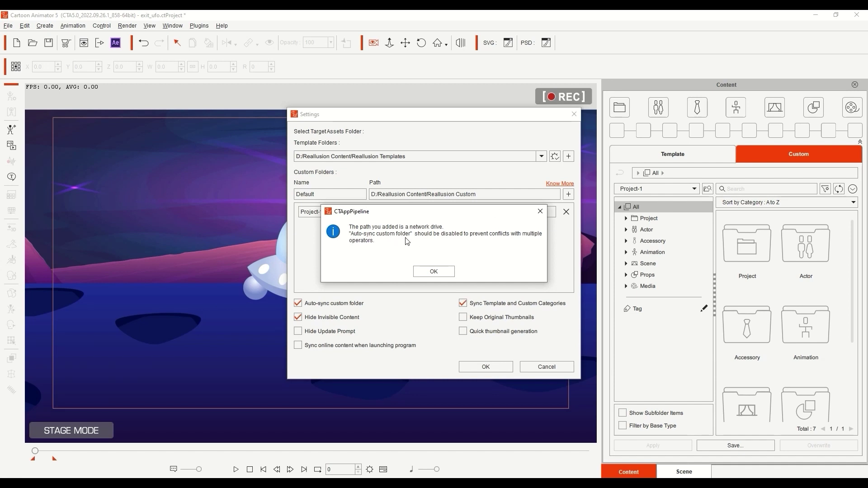
{"action": "left_click", "coordinate": [432, 272]}
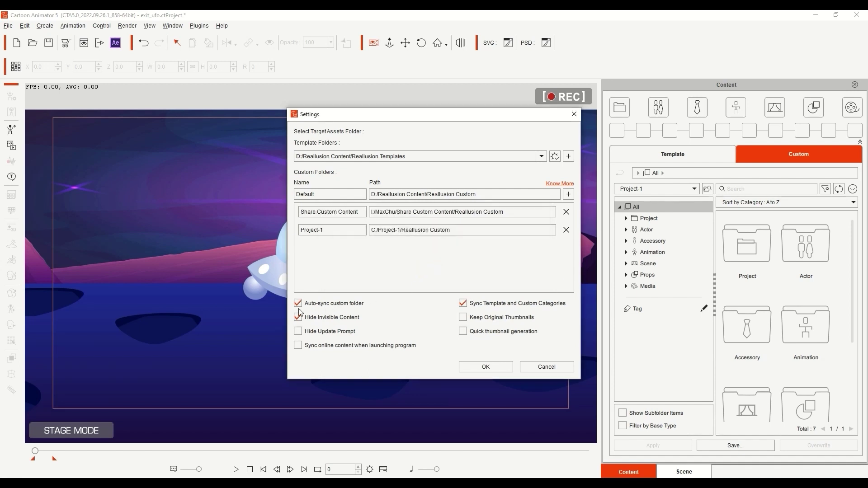
- Save the settings and switch the custom library to Share Custom Content, importing its 117 items
{"action": "left_click", "coordinate": [482, 368]}
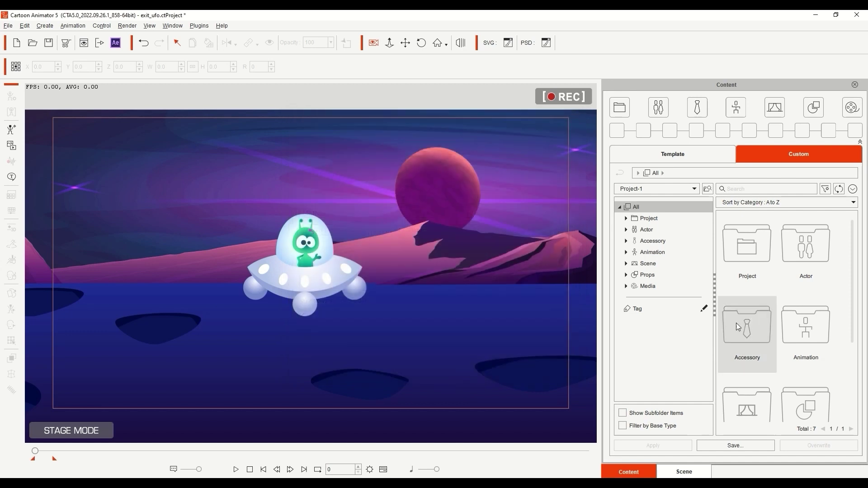
{"action": "left_click", "coordinate": [683, 189]}
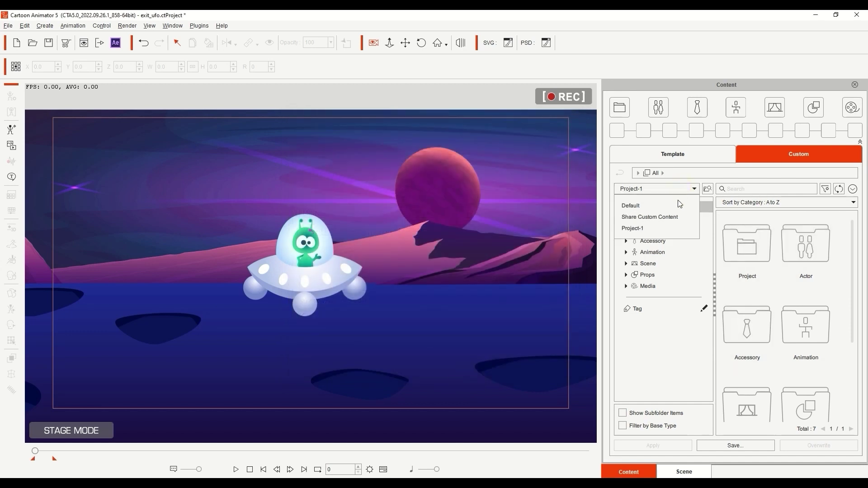
{"action": "left_click", "coordinate": [645, 217]}
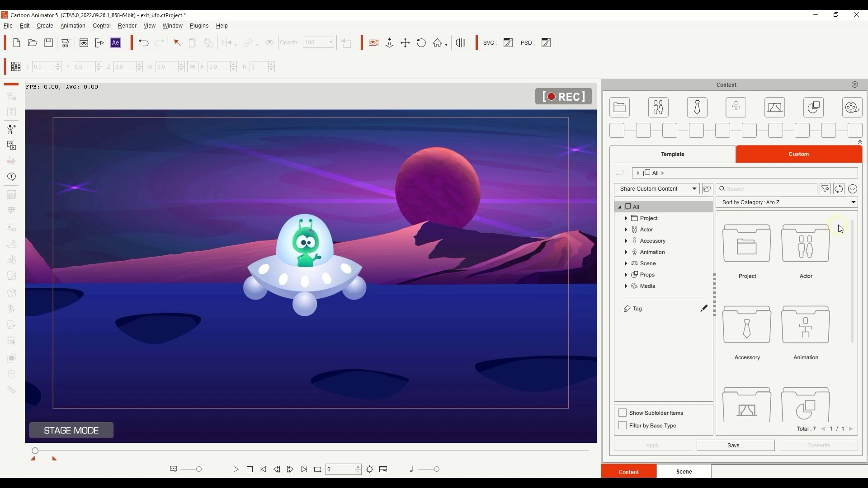
- Browse the shared library's Project, Actor > Human and Accessory > Others categories
{"action": "left_click", "coordinate": [626, 219]}
{"action": "left_click", "coordinate": [651, 230]}
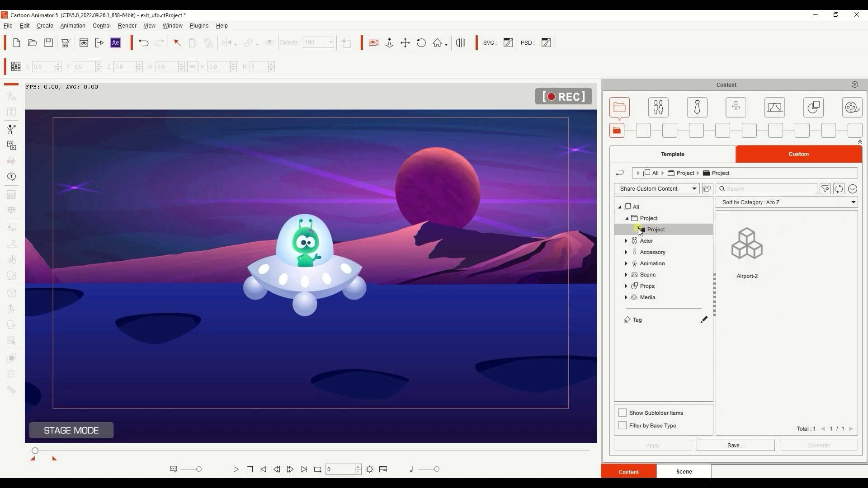
{"action": "left_click", "coordinate": [645, 245]}
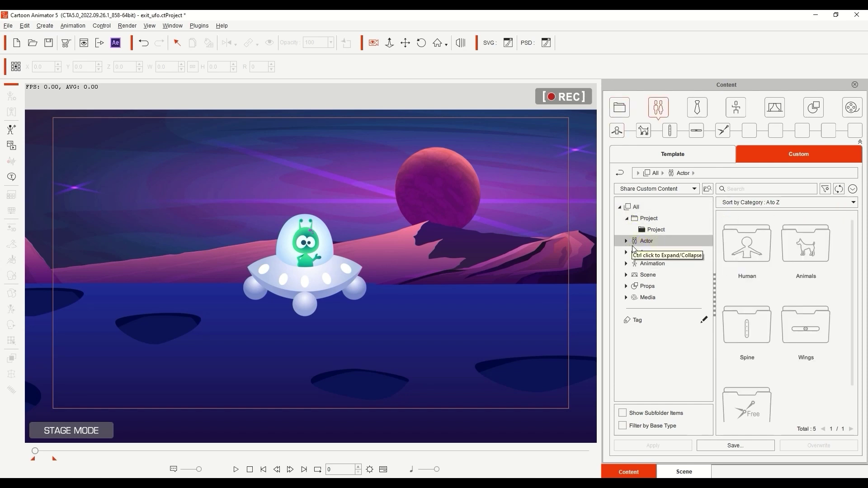
{"action": "double_click", "coordinate": [744, 251]}
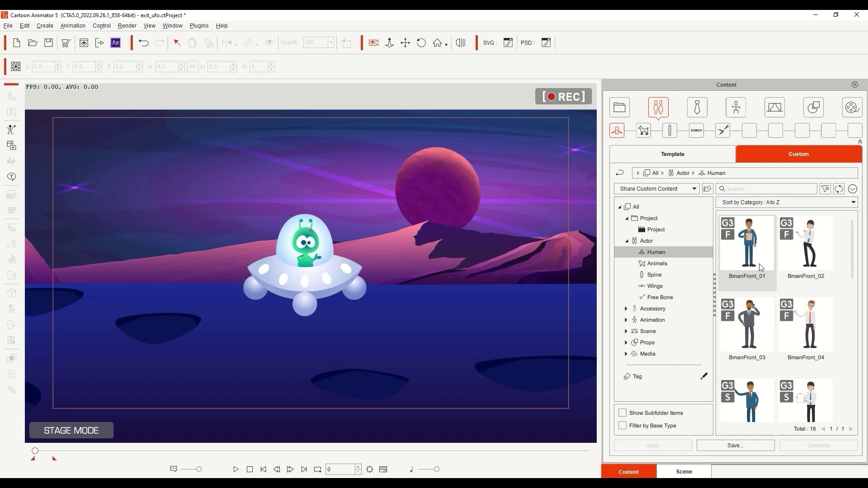
{"action": "left_click", "coordinate": [626, 309]}
{"action": "left_click", "coordinate": [655, 343]}
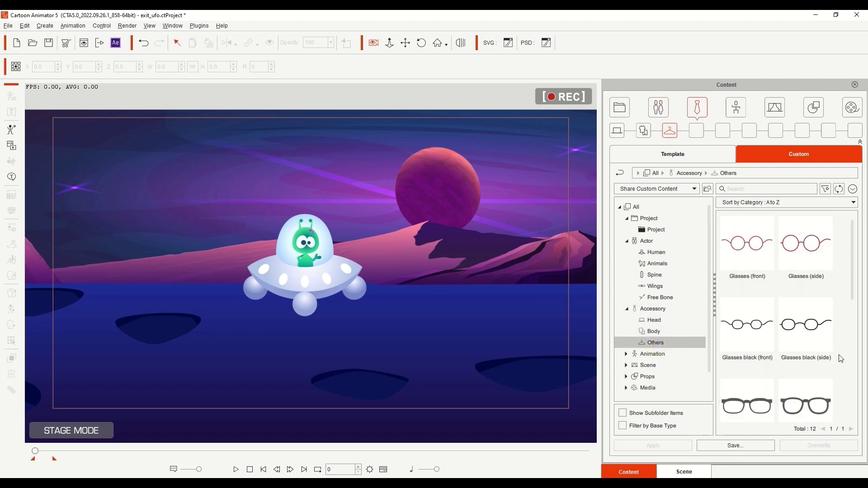
- Reveal the Airport-2 project file in File Explorer with Find File and select its folder path
{"action": "left_click", "coordinate": [651, 229]}
{"action": "right_click", "coordinate": [744, 251]}
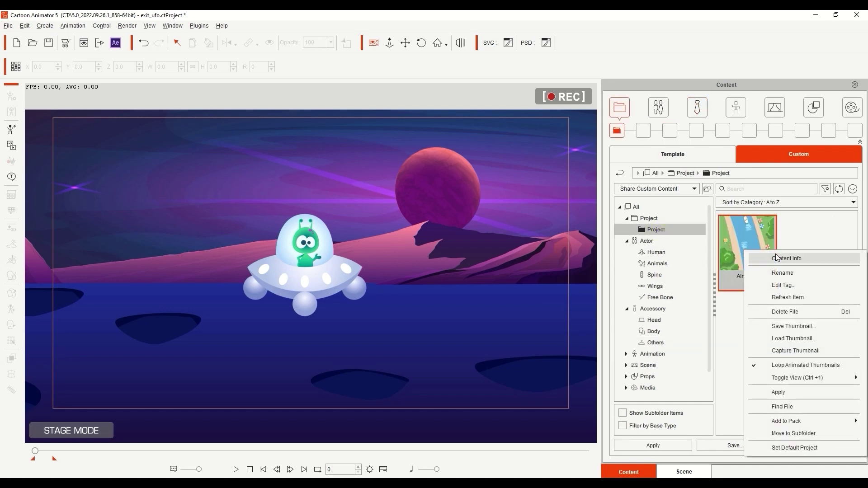
{"action": "left_click", "coordinate": [782, 406]}
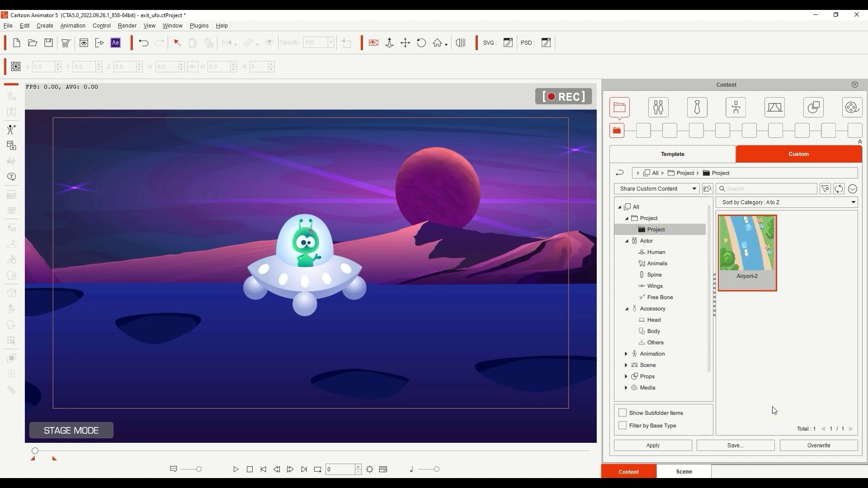
{"action": "left_click", "coordinate": [574, 199]}
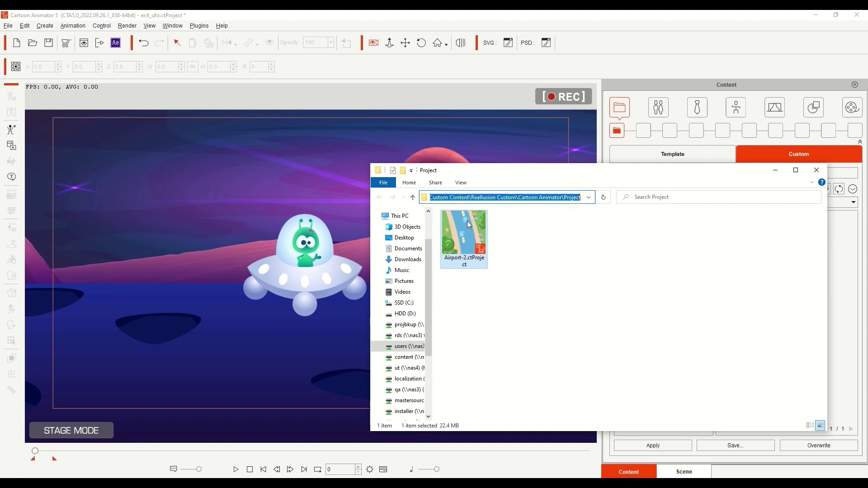
{"action": "left_click_drag", "start_coordinate": [463, 200], "coordinate": [439, 208]}
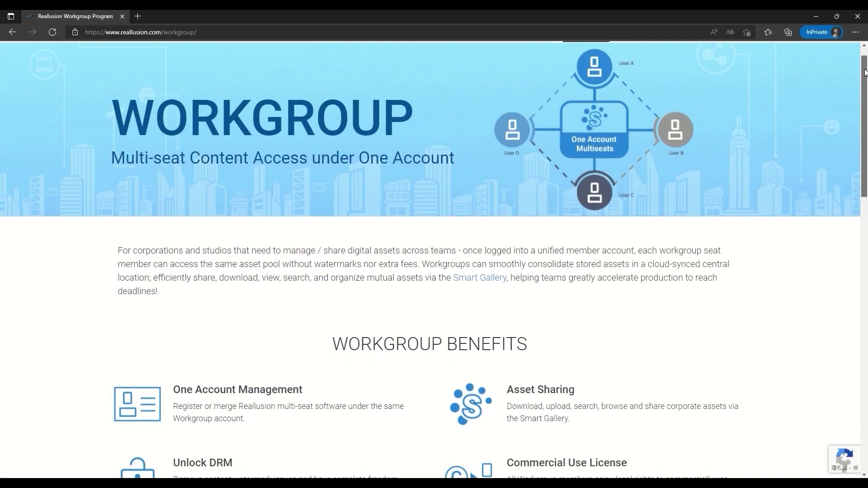
{"action": "left_click_drag", "start_coordinate": [865, 61], "coordinate": [864, 243]}
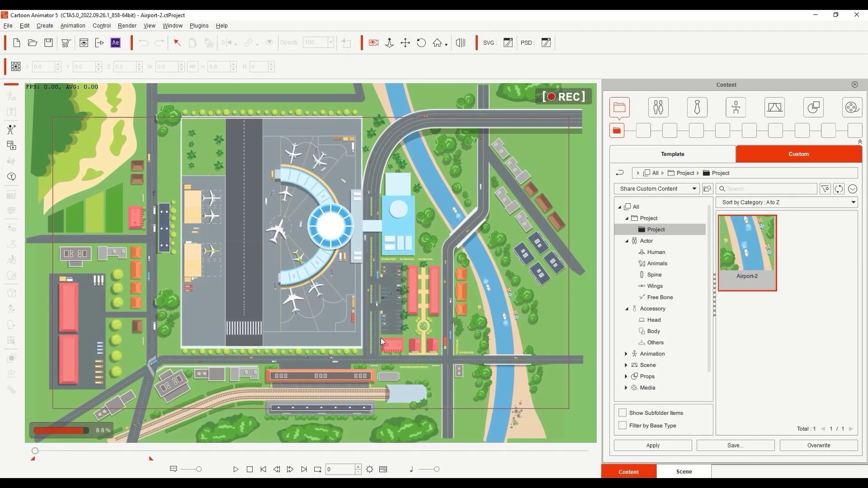
- Play the Airport-2 animation on the stage, running through frame 49
{"action": "left_click", "coordinate": [235, 469]}
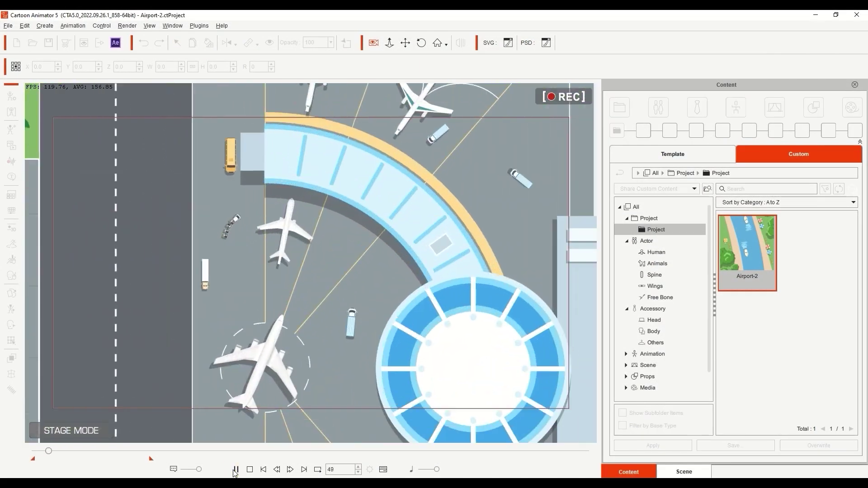